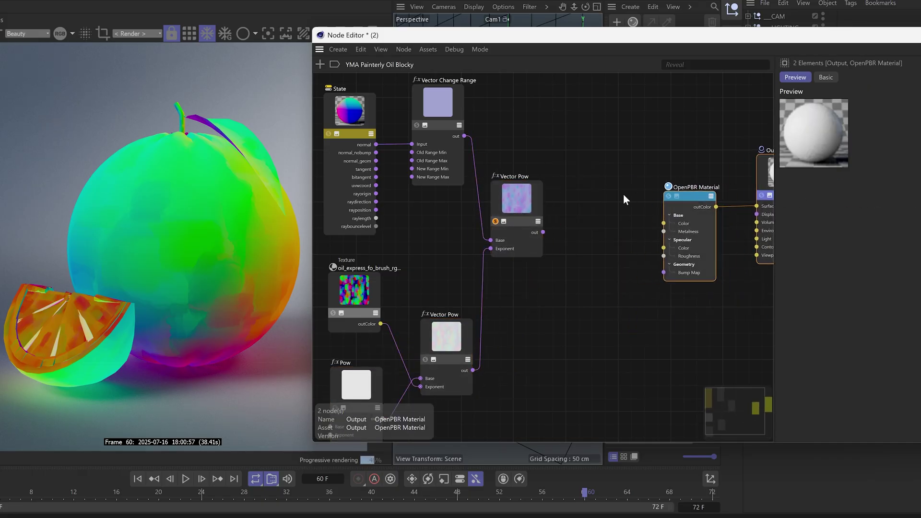
- Create a State node and wire its normal output into a new Vector Change Range node
left_click(513, 211)
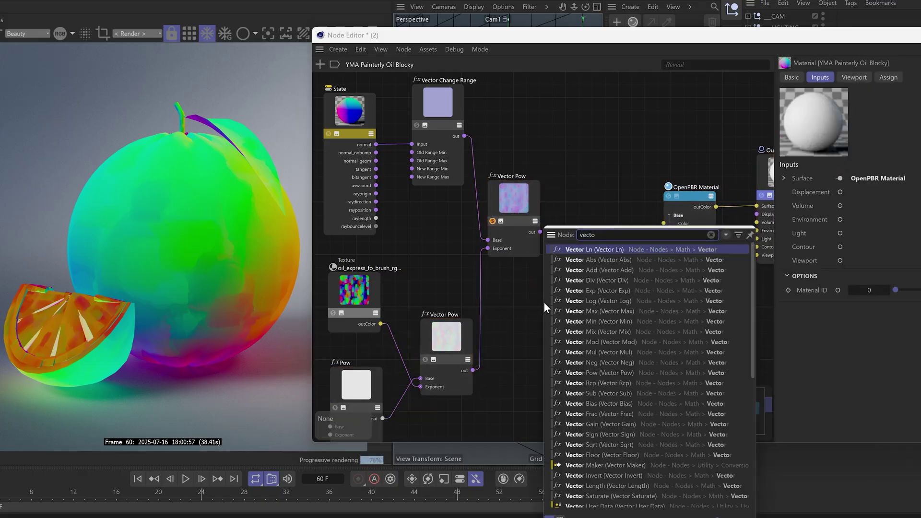
left_click(576, 249)
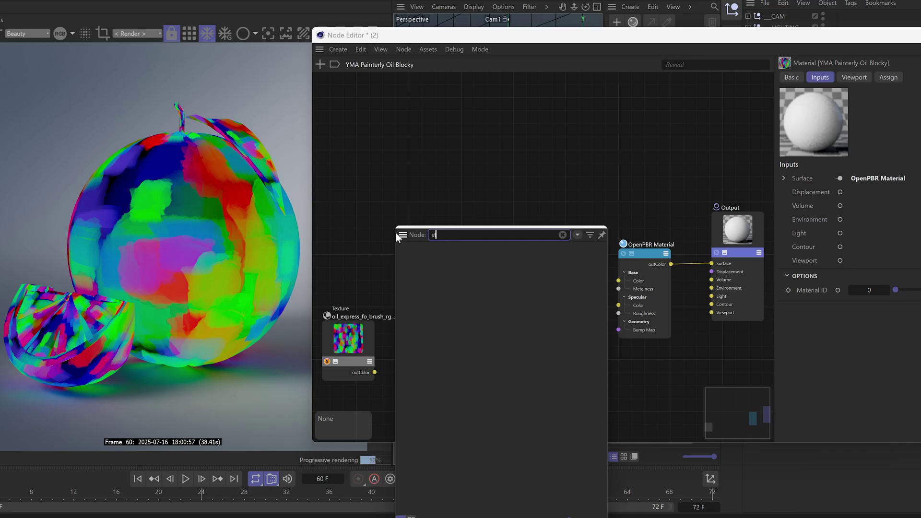
key("Return")
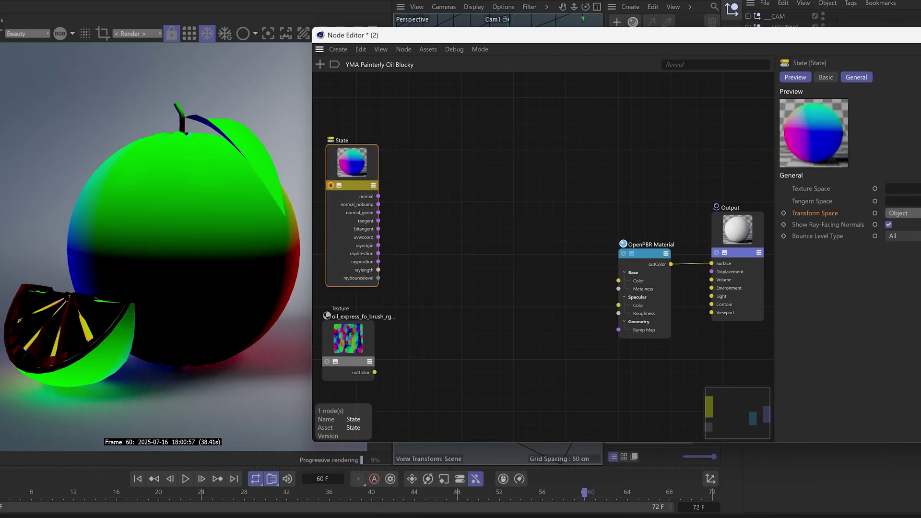
left_click_drag(379, 196, 435, 205)
left_click(494, 231)
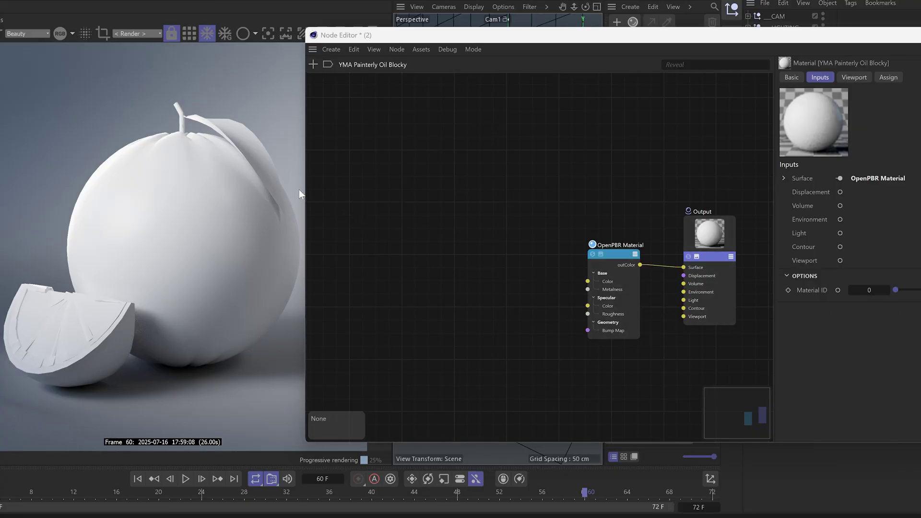
- Enlarge the Node Editor, shift the OpenPBR Material node slightly right, and bring up the tex folder
mouse_move(301, 188)
left_mouse_down()
mouse_move(372, 188)
mouse_move(261, 187)
mouse_move(312, 180)
left_mouse_up()
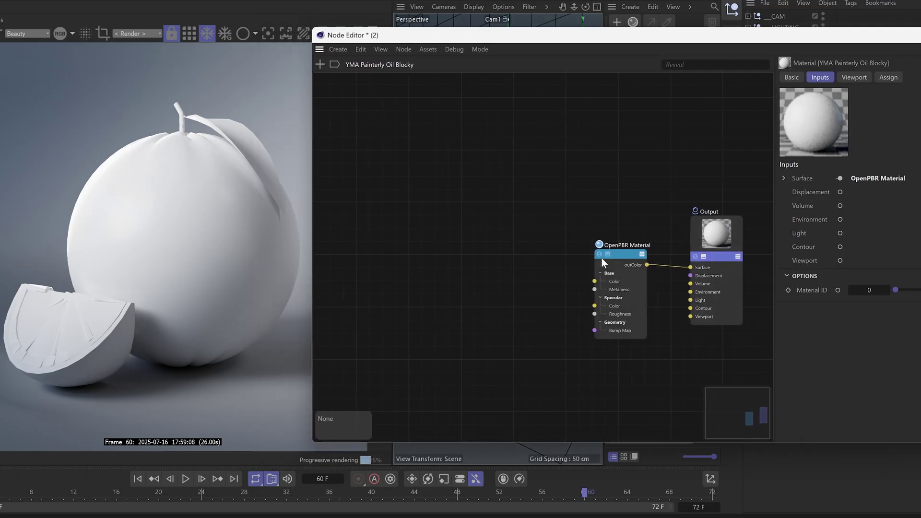
left_click_drag(624, 254, 622, 257)
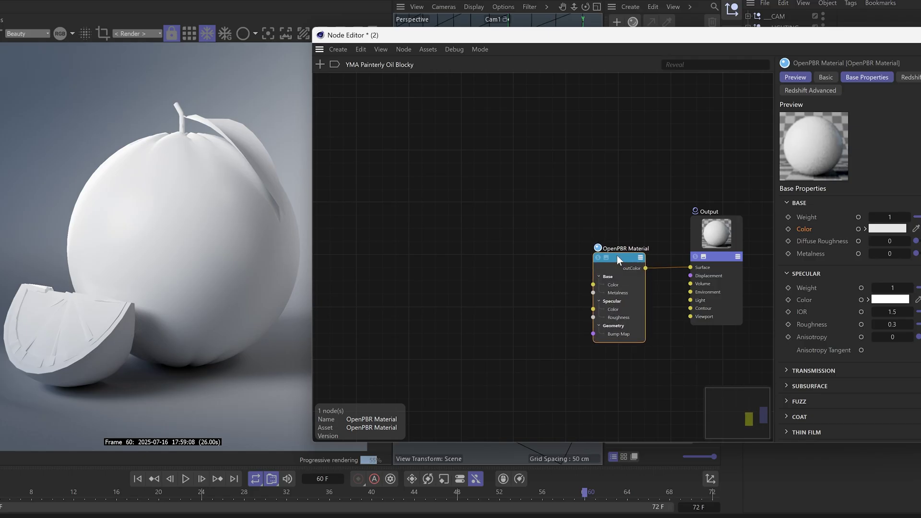
left_click_drag(620, 258, 624, 257)
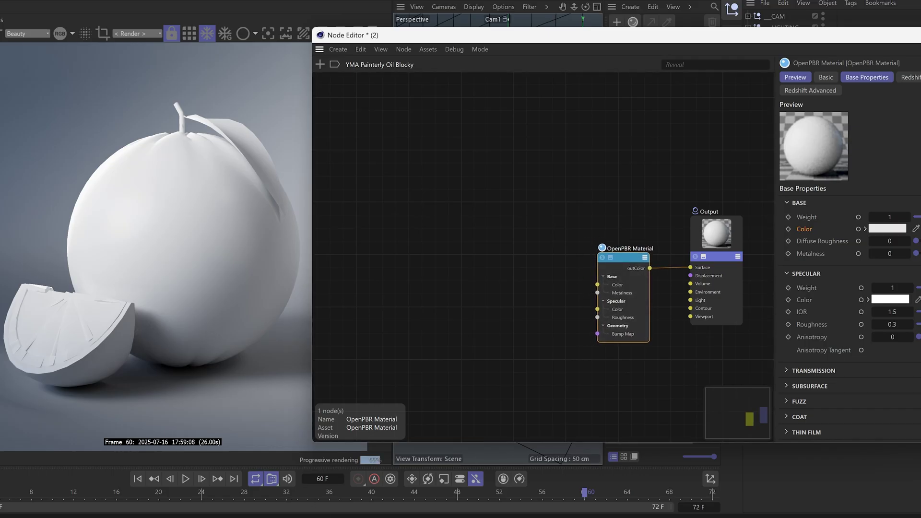
mouse_move(297, 517)
left_click(398, 485)
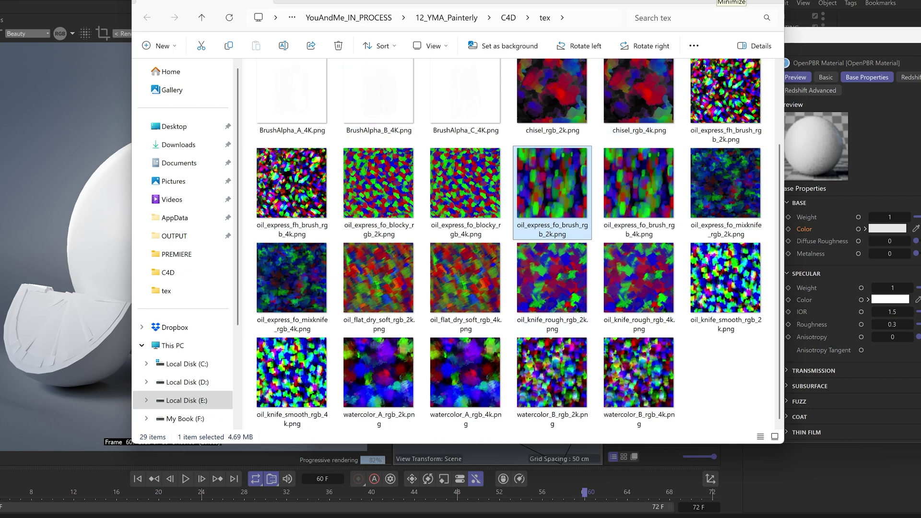
- Drag oil_express_fo_brush_rgb_4k.png from the tex folder into the Node Editor as a Texture node
left_click(731, 2)
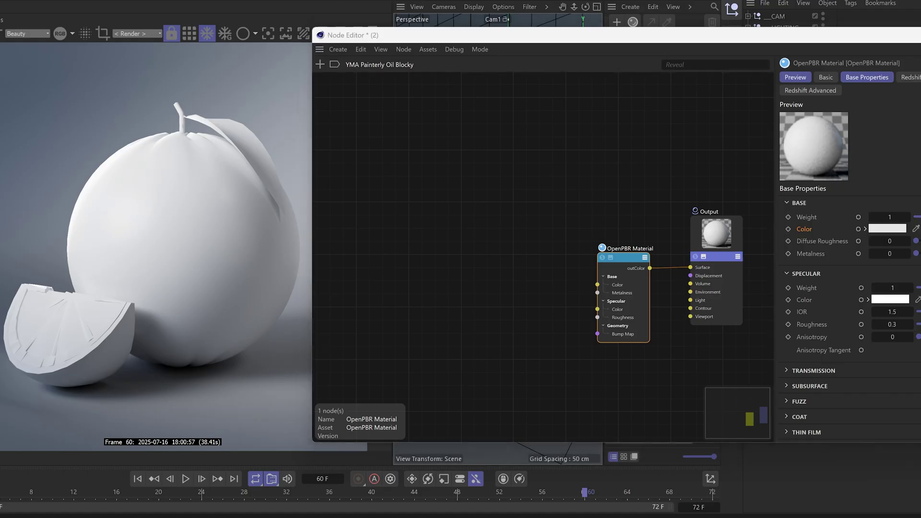
left_click(387, 499)
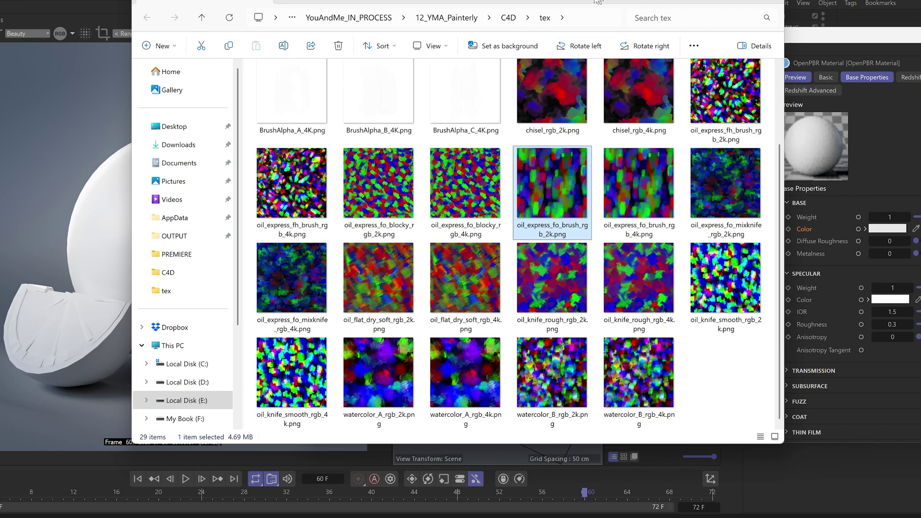
scroll(474, 364, "up", 2, "ctrl")
left_click_drag(642, 9, 341, 9)
left_click_drag(340, 235, 410, 286)
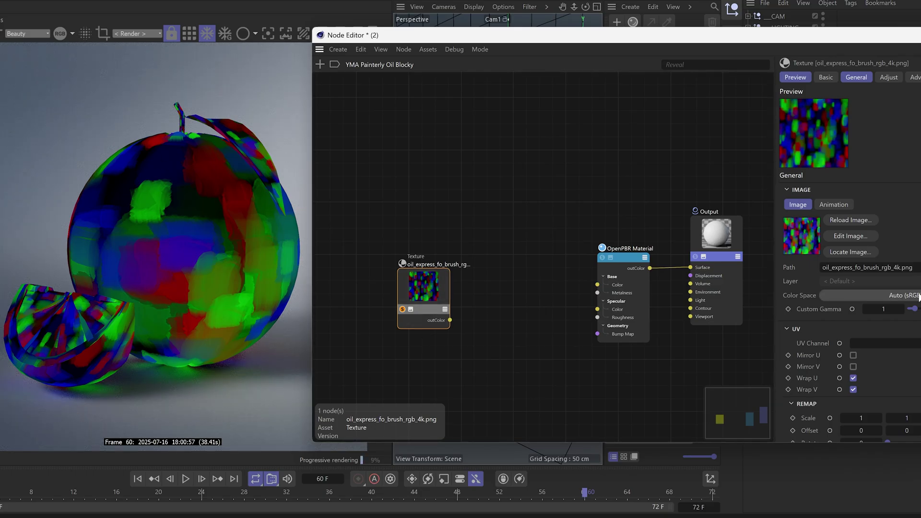
- Set the brush Texture node's colour space to Raw and move the node down-left
left_click(867, 296)
mouse_move(868, 403)
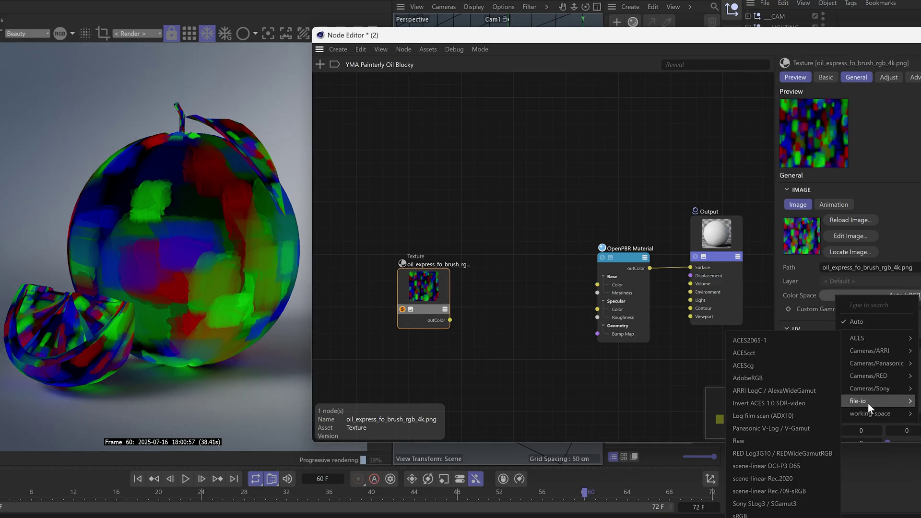
left_click(735, 441)
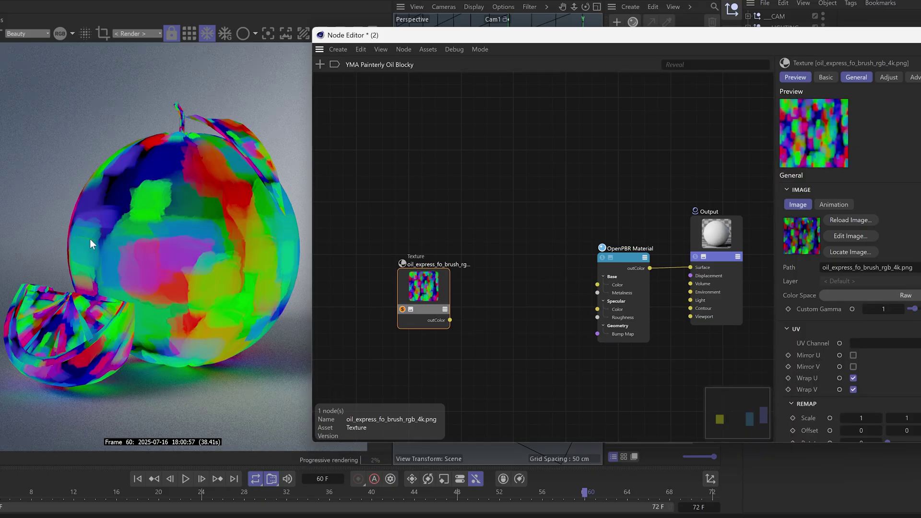
left_click_drag(415, 288, 400, 299)
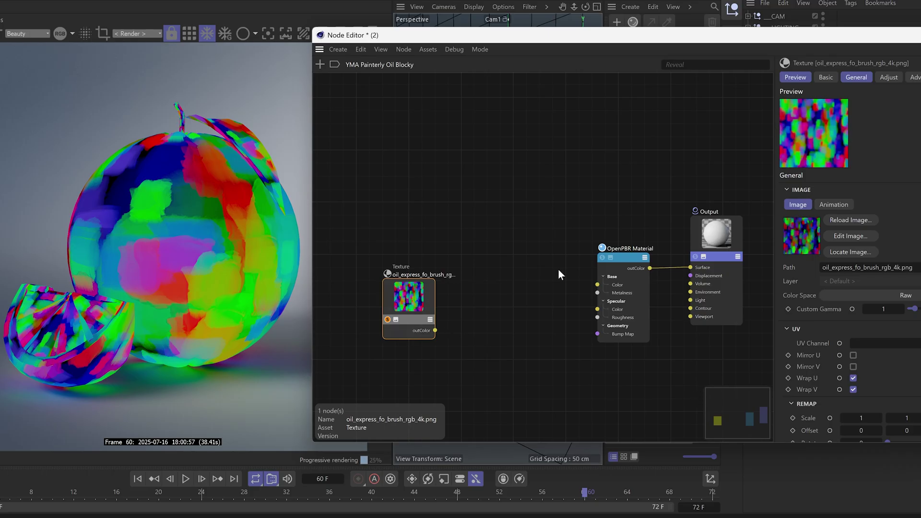
left_click_drag(390, 294, 382, 309)
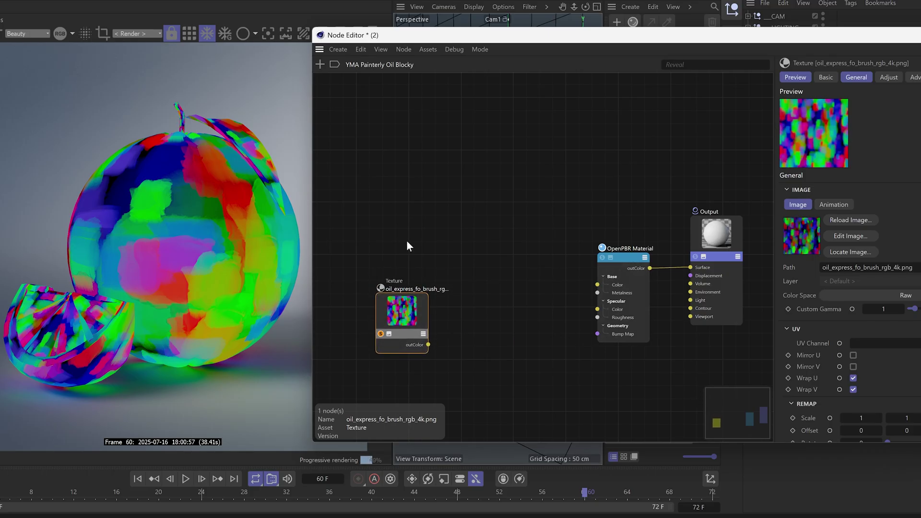
- Add a Bump Map node fed by the texture colour and wired into the OpenPBR Bump Map
left_click(445, 248)
double_click(445, 242)
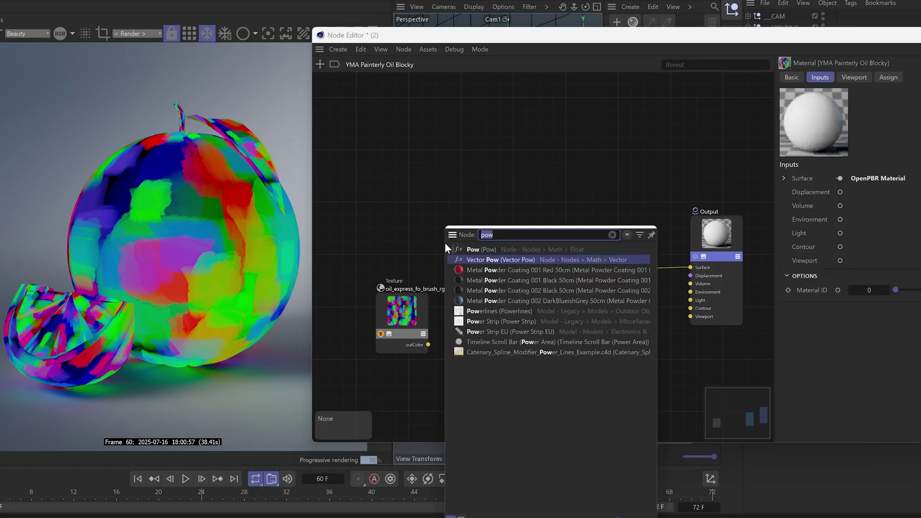
type("bum")
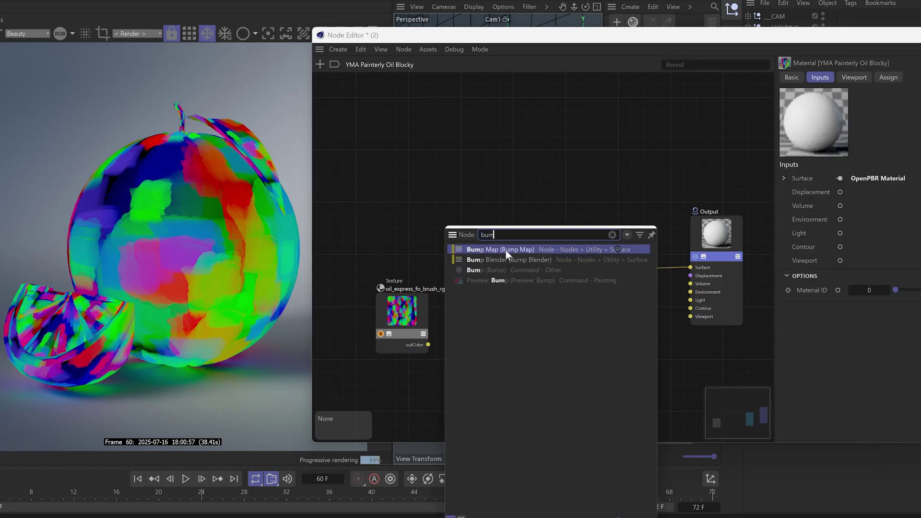
left_click(505, 250)
left_click_drag(533, 187, 503, 301)
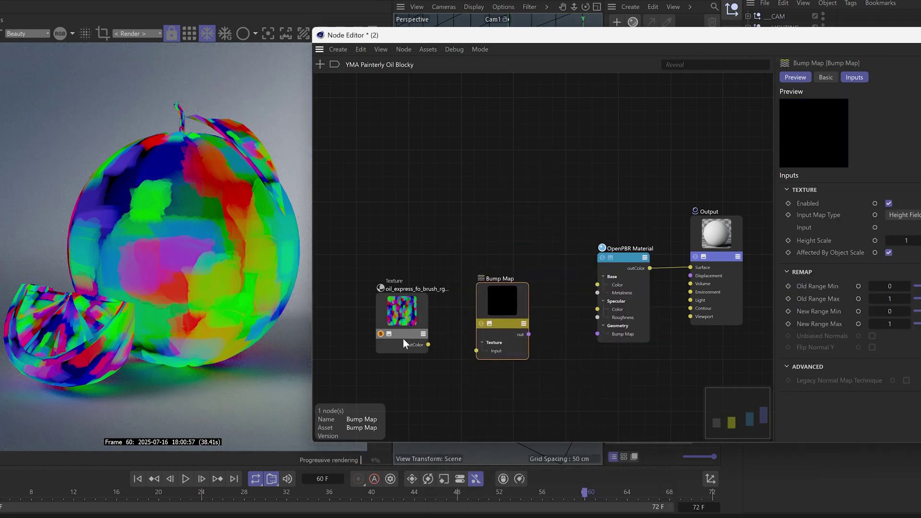
left_click_drag(482, 354, 477, 351)
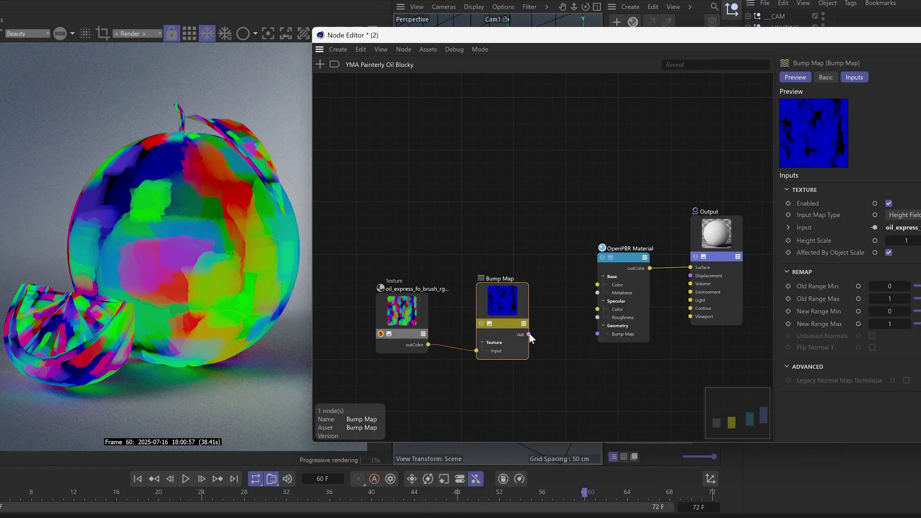
left_click_drag(529, 334, 598, 334)
left_click(381, 333)
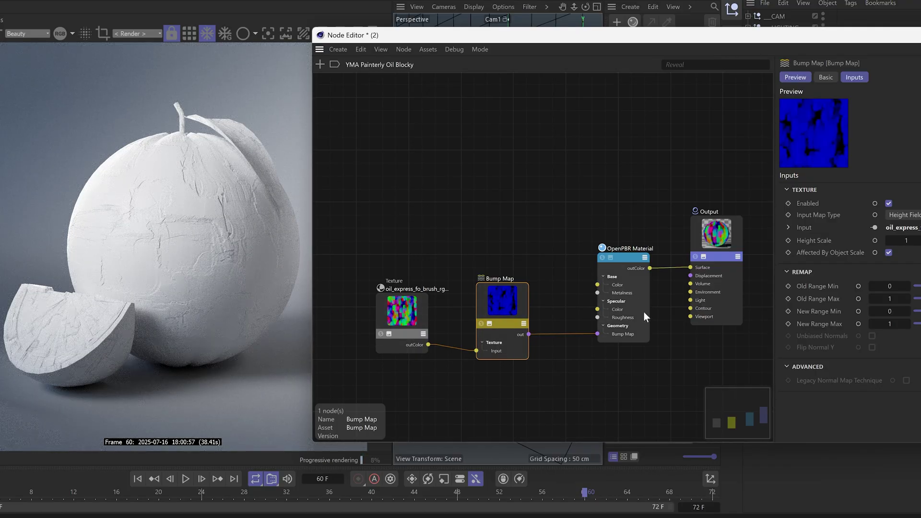
- Set the Bump Map to Object-Space input with Height Scale 0.2, after briefly trying 0.5
left_click(903, 215)
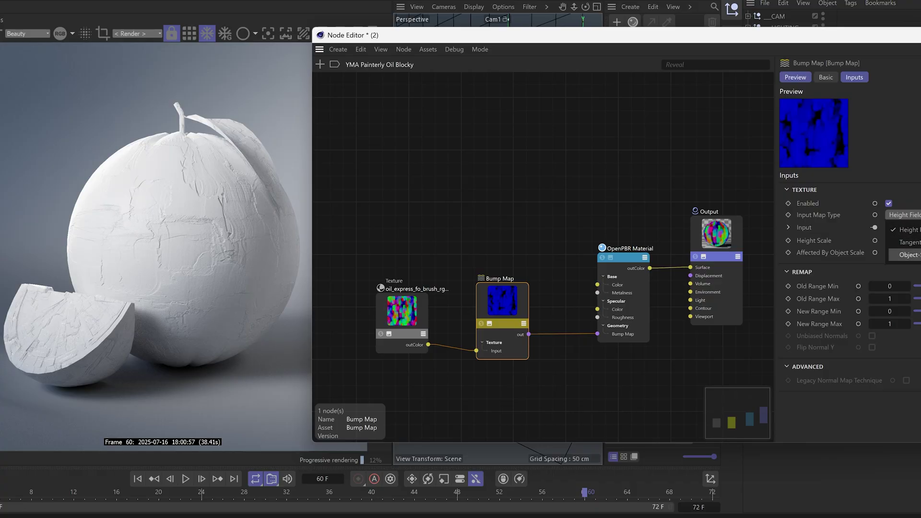
left_click(909, 255)
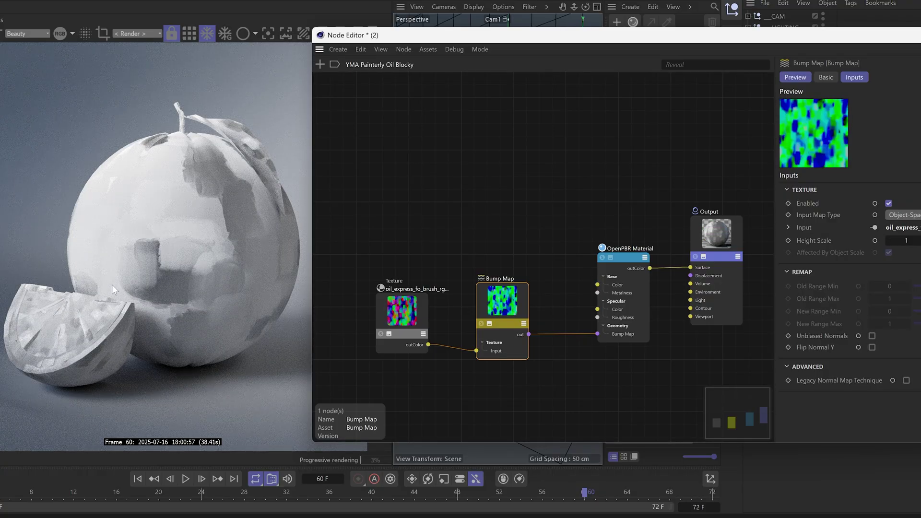
left_click(907, 240)
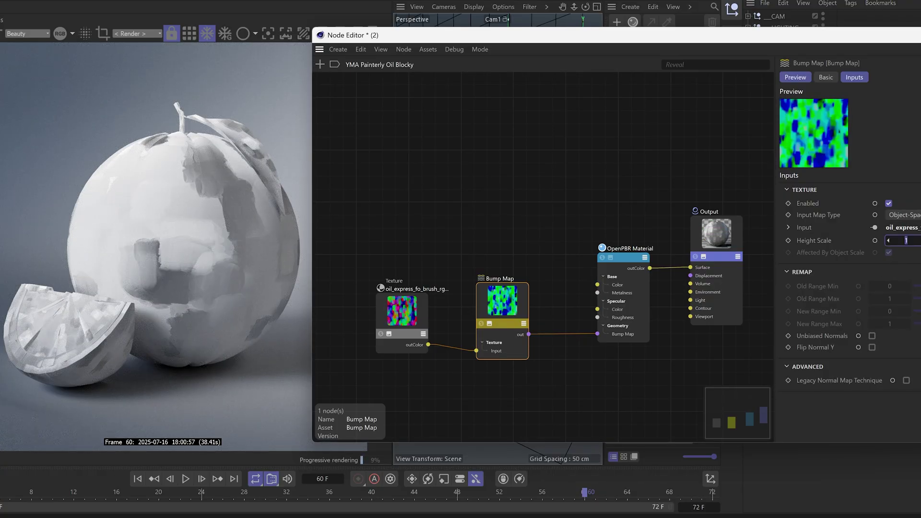
type("0.2")
key("Return")
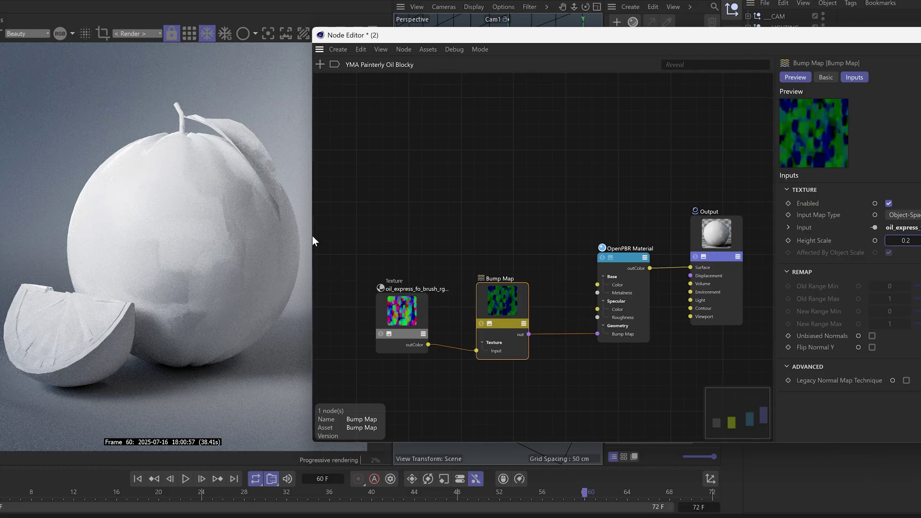
left_click(906, 240)
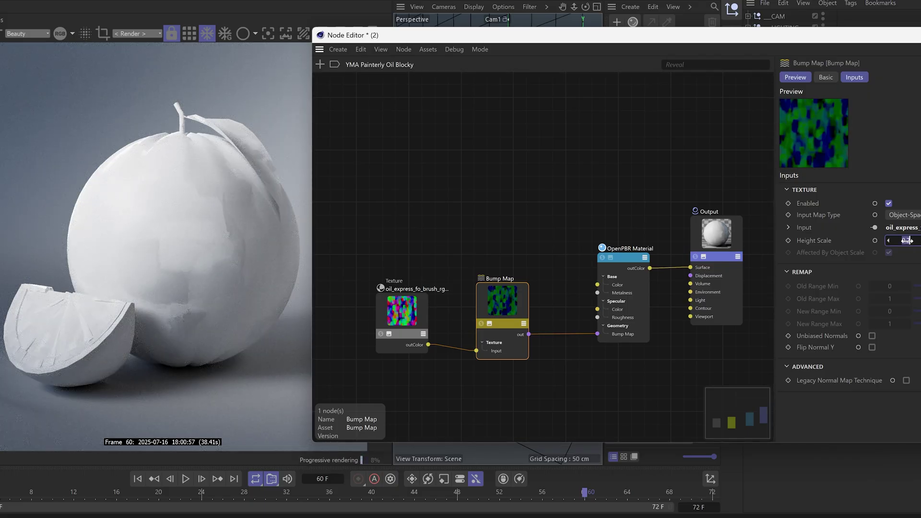
type("0.5")
key("Return")
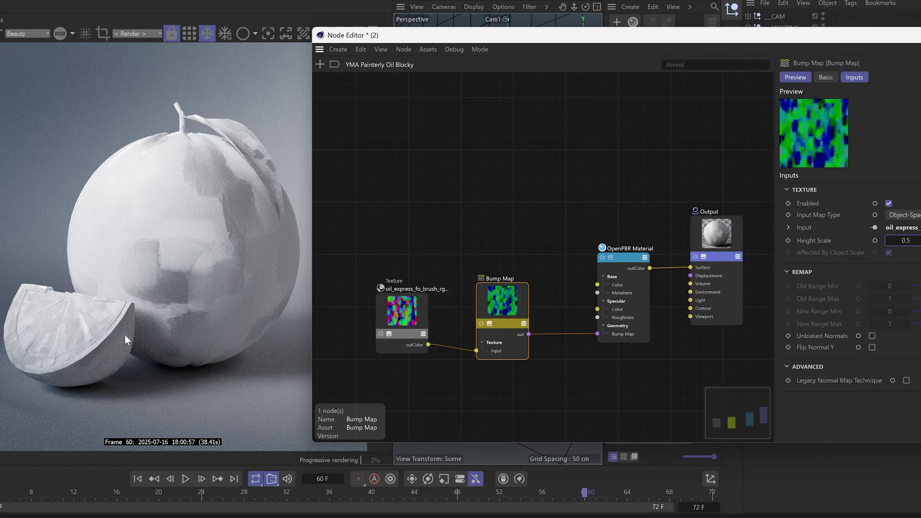
left_click(905, 242)
type("0.2")
key("Return")
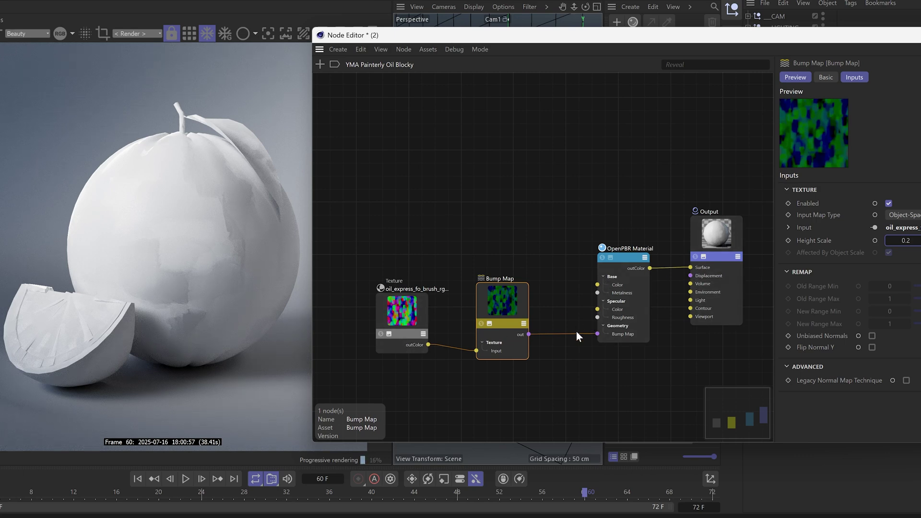
- Delete the Bump Map node
left_click(453, 238)
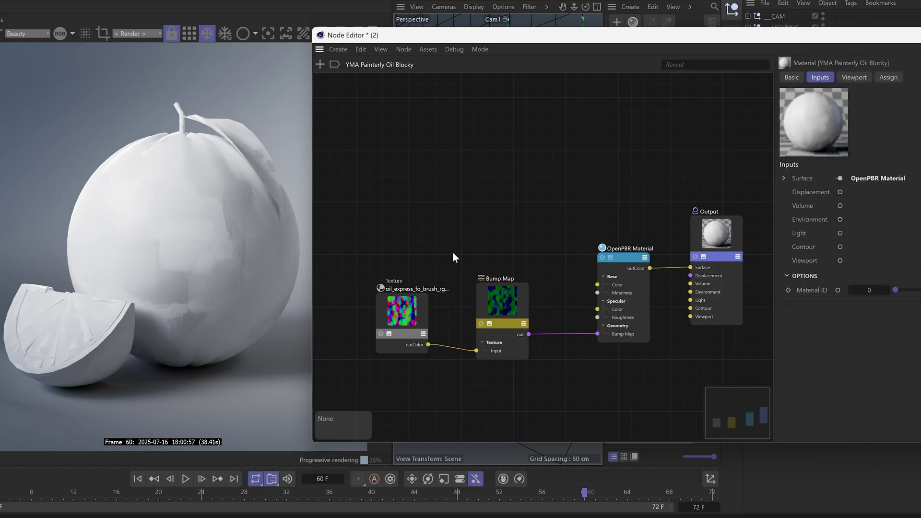
left_click_drag(466, 266, 546, 387)
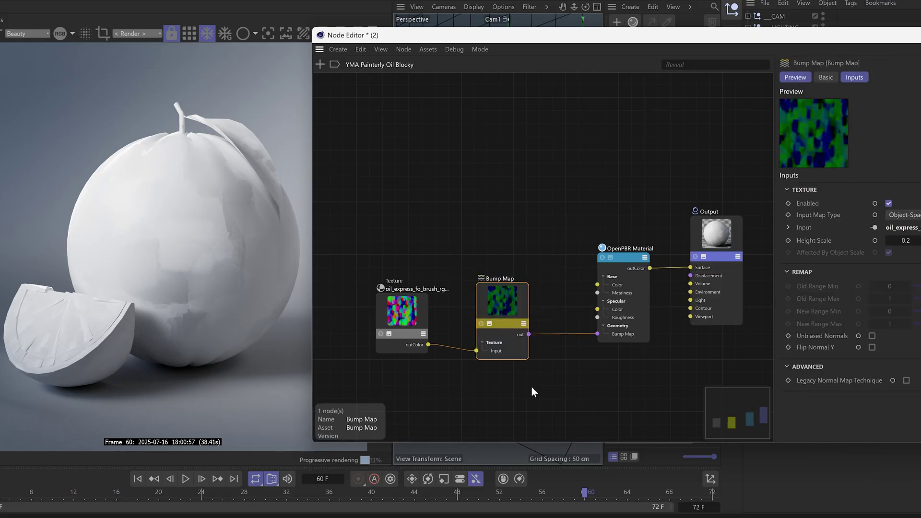
key("Delete")
- Rearrange the graph, moving the Texture left and the OpenPBR Material and Output right
left_click(381, 333)
left_click_drag(404, 309, 351, 307)
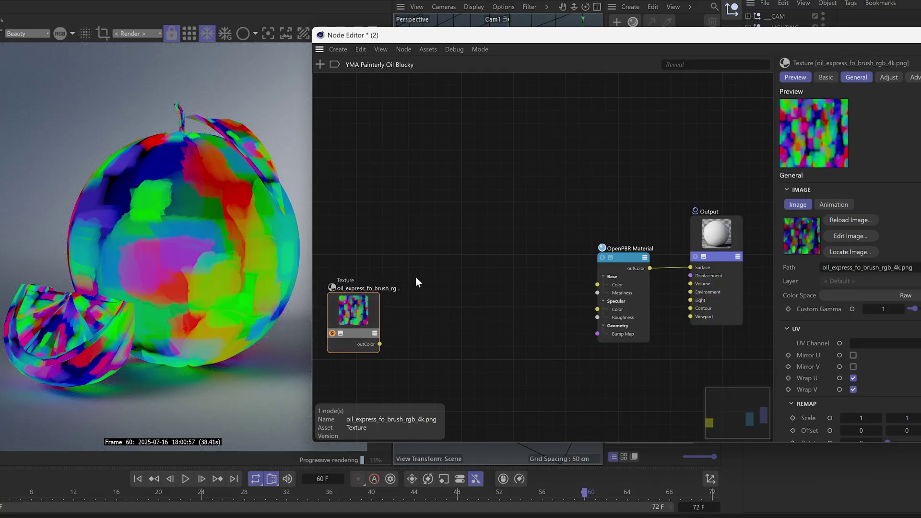
left_click_drag(583, 179, 725, 331)
left_click_drag(623, 258, 644, 255)
left_click(644, 256)
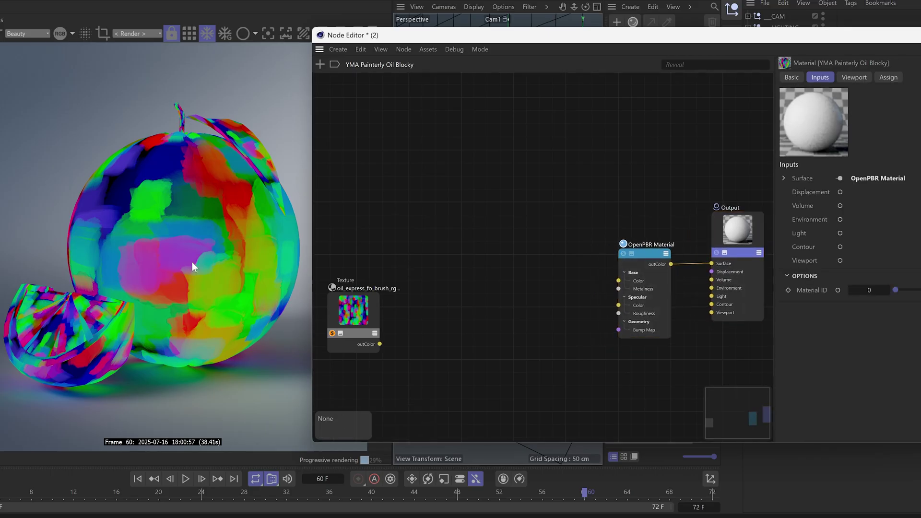
left_click_drag(361, 317, 356, 346)
left_click(396, 235)
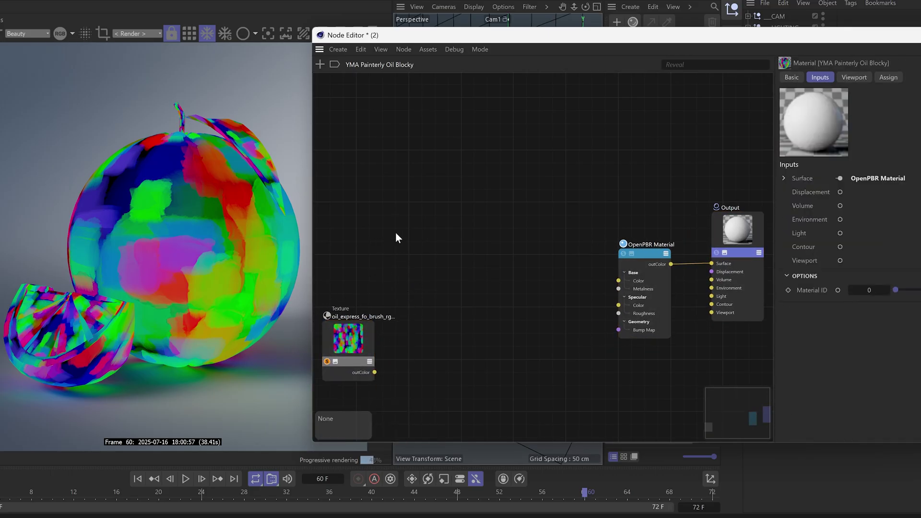
- Add a soloed State node with Transform Space Object, then search for 'vector ch'
double_click(396, 235)
type("s")
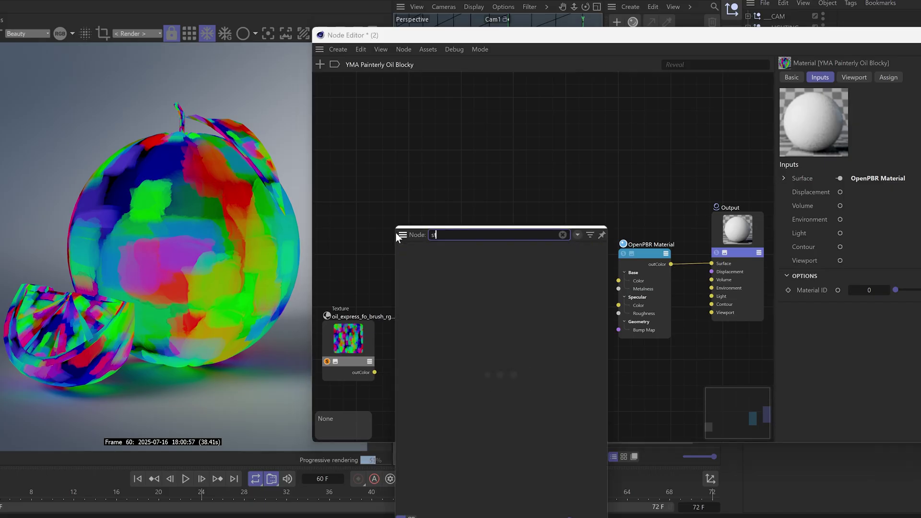
type("tate")
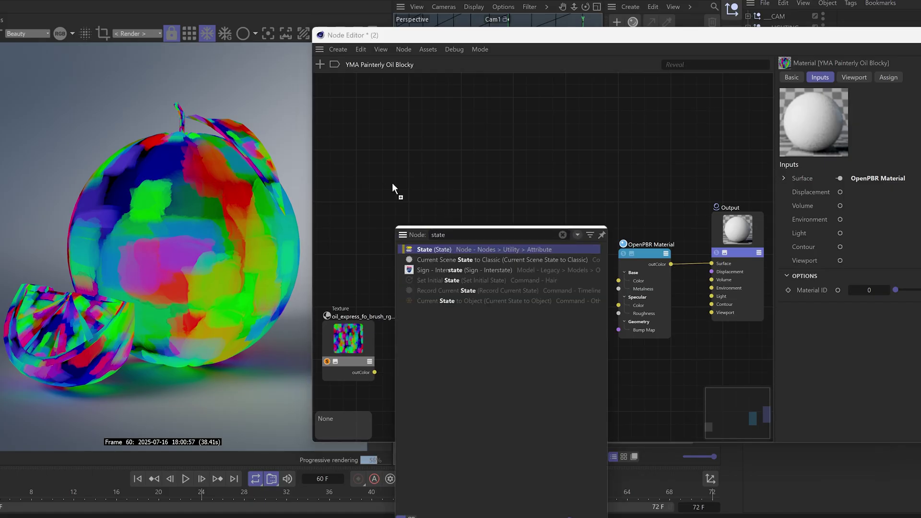
key("Return")
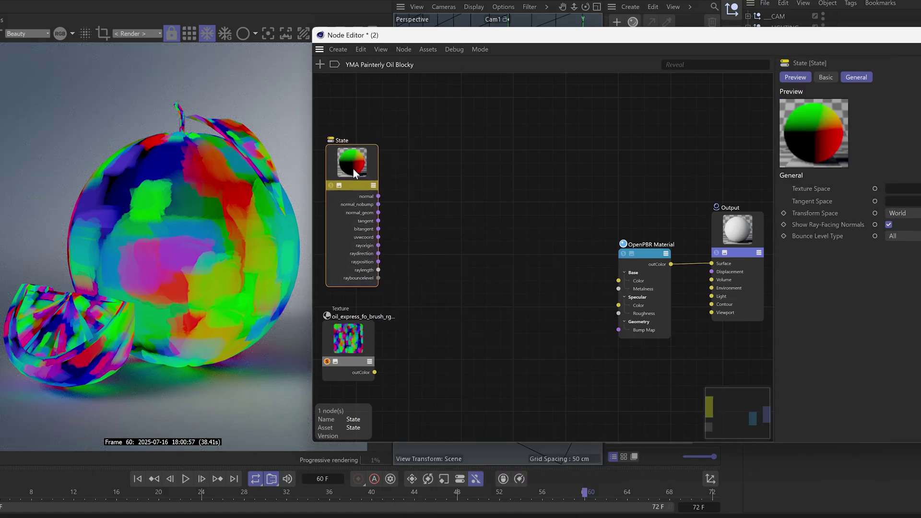
left_click(331, 185)
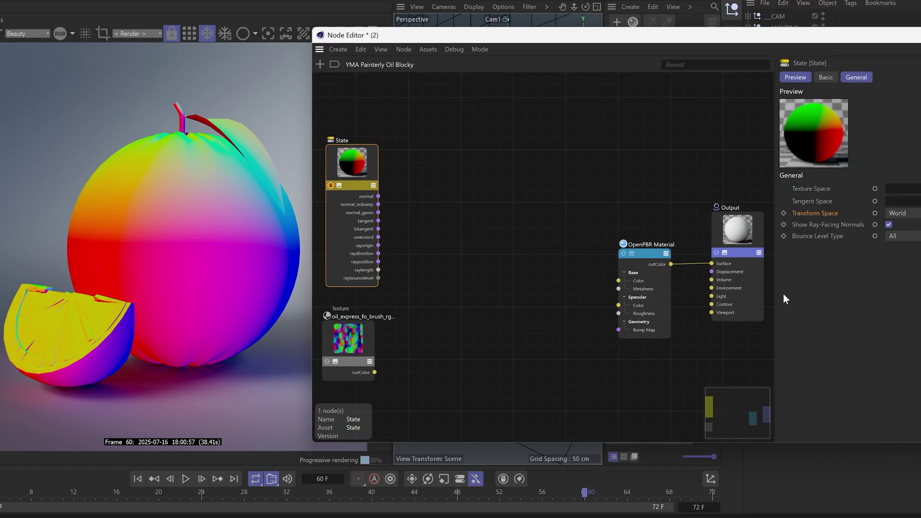
left_click(907, 214)
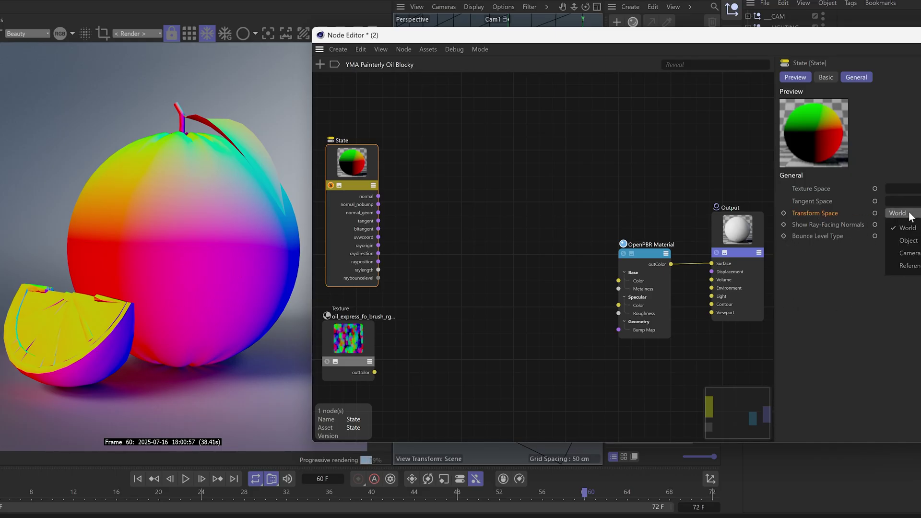
left_click(909, 241)
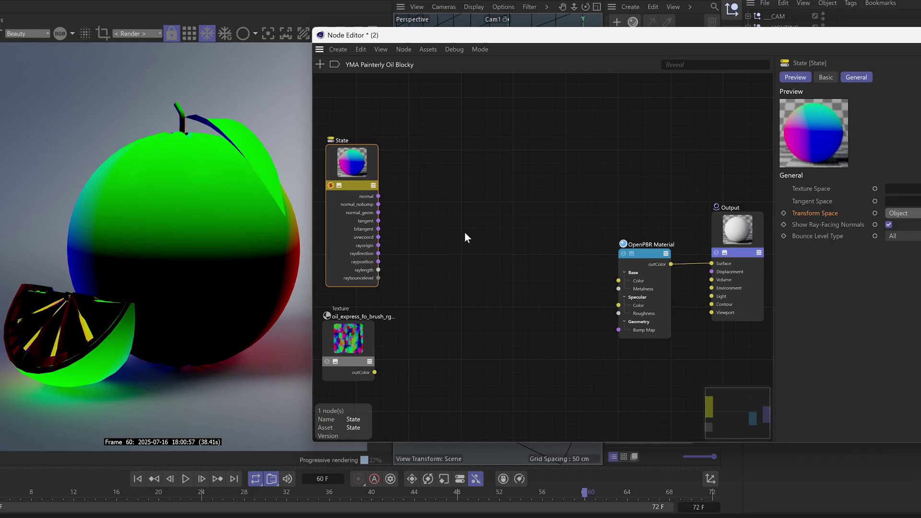
double_click(418, 200)
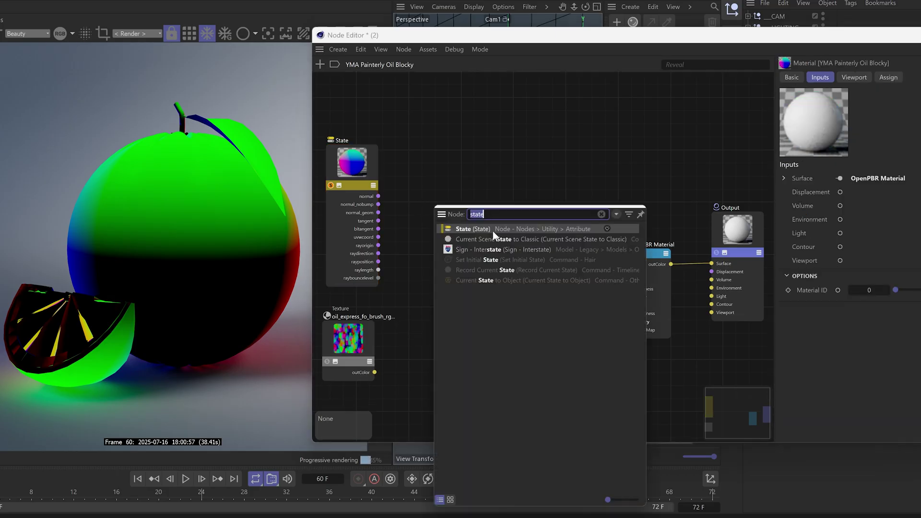
type("vector")
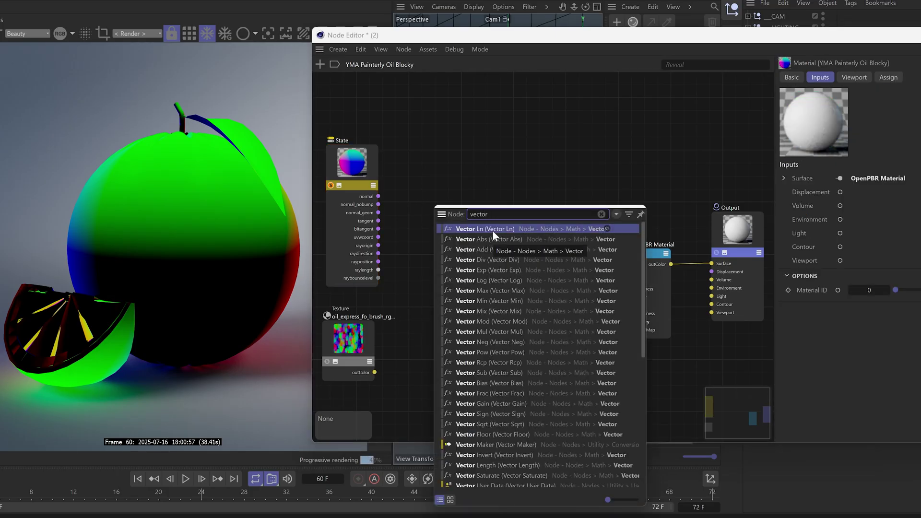
type(" ch")
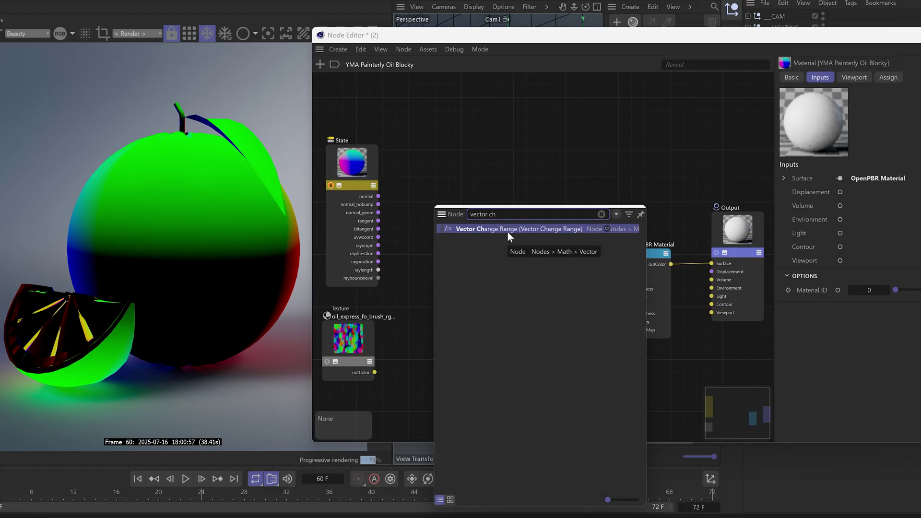
- Create the Vector Change Range, wire State normal into its Input, and set Old Range Min to -1
key("Return")
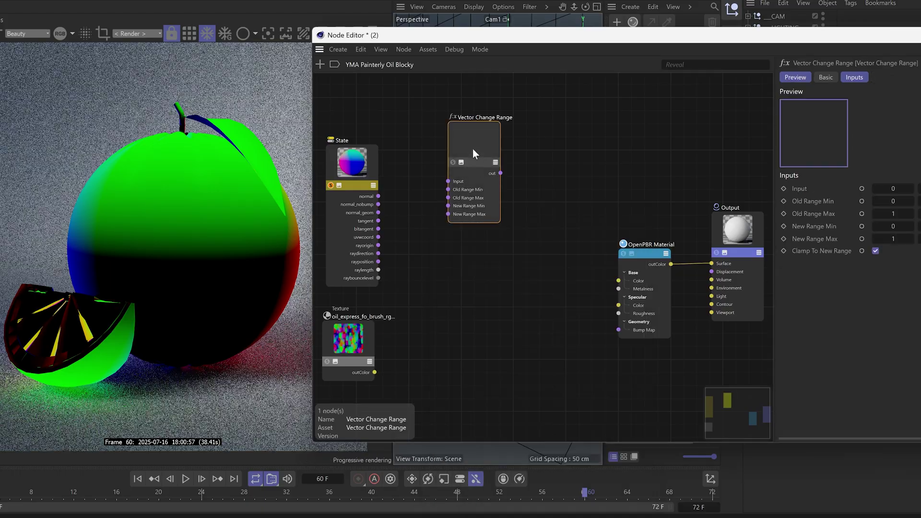
left_click_drag(453, 165, 456, 161)
left_click_drag(378, 196, 435, 198)
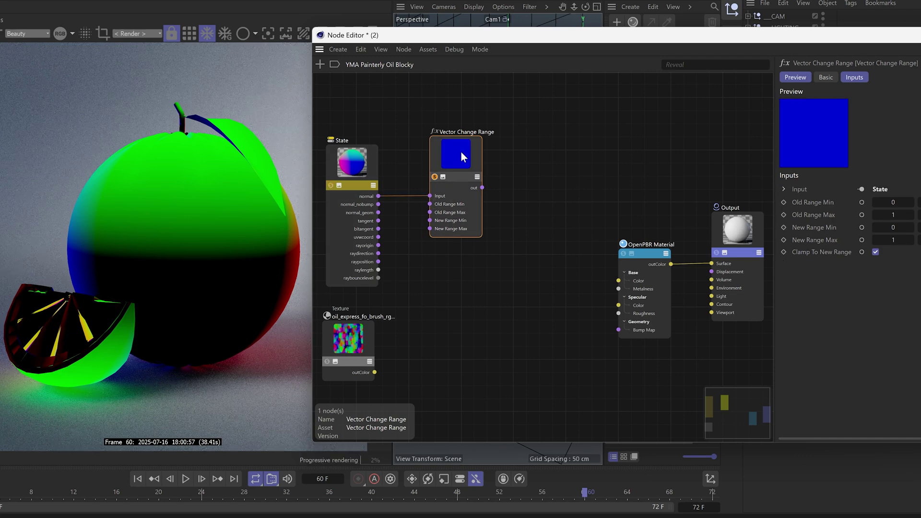
left_click_drag(457, 156, 437, 157)
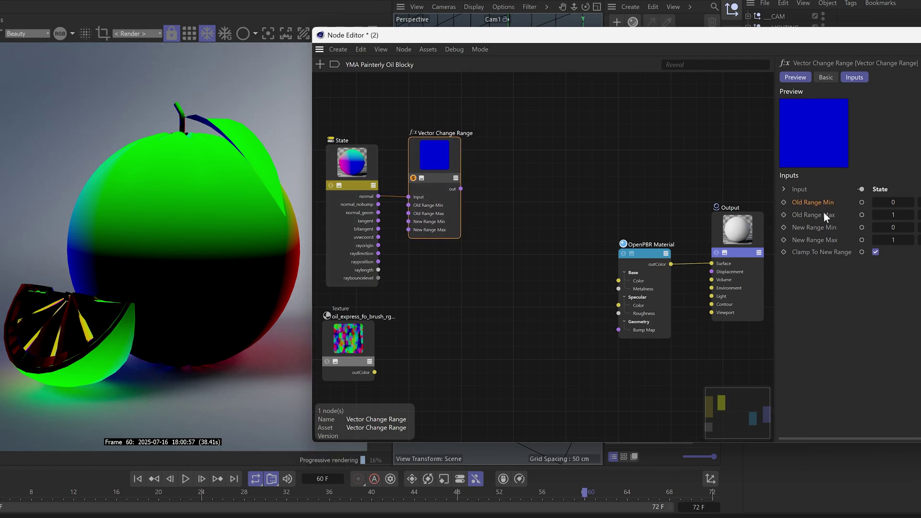
left_click(893, 202)
key("Return")
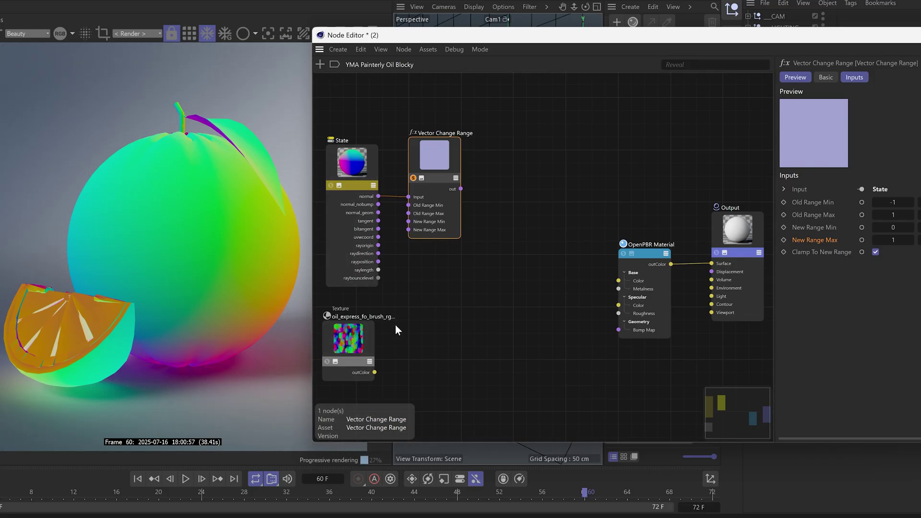
- Add a Pow node below the Vector Change Range with Base 2 and Exponent kept at 1
left_click_drag(508, 136, 328, 376)
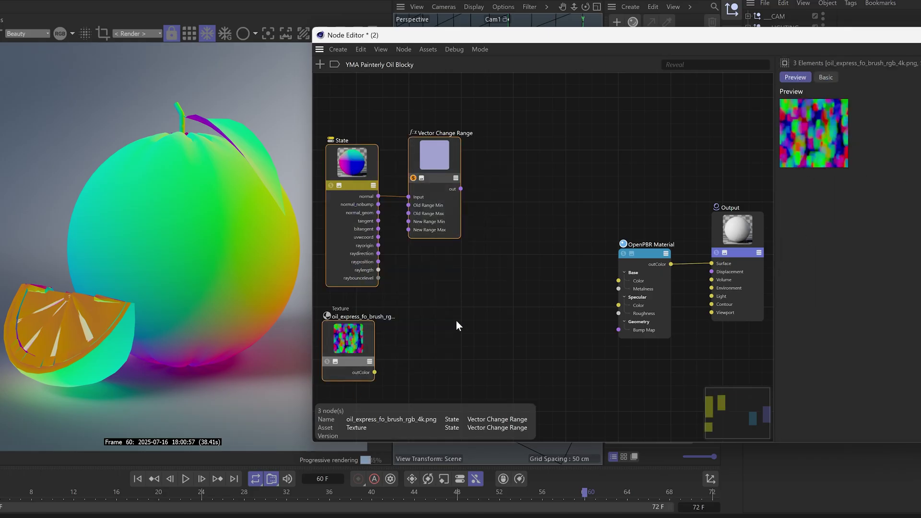
left_click(467, 278)
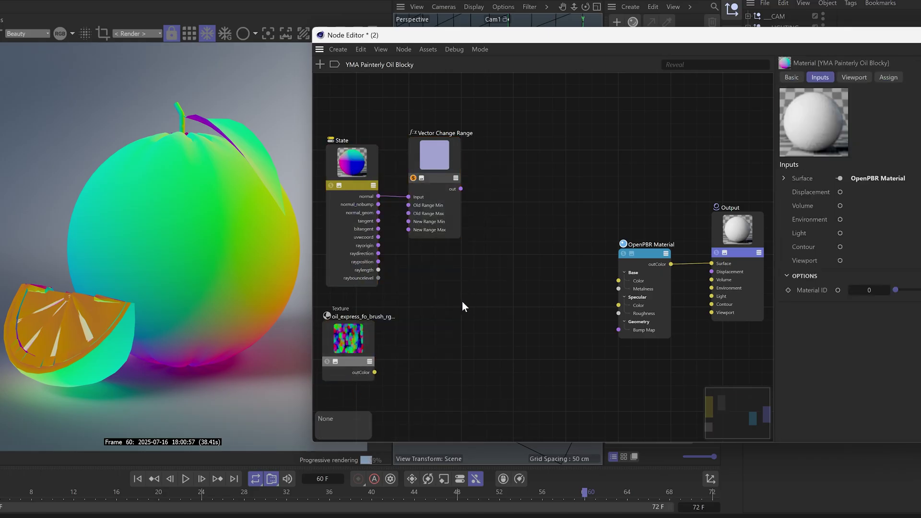
double_click(441, 318)
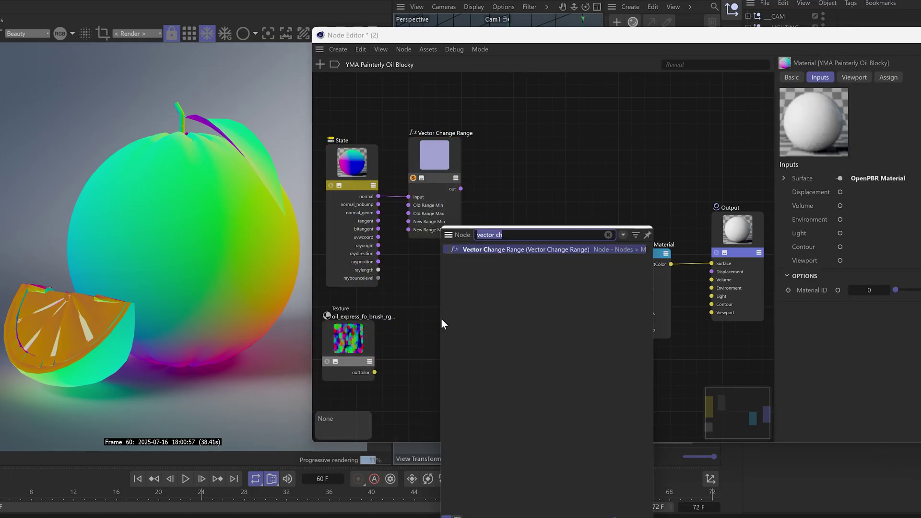
type("pow")
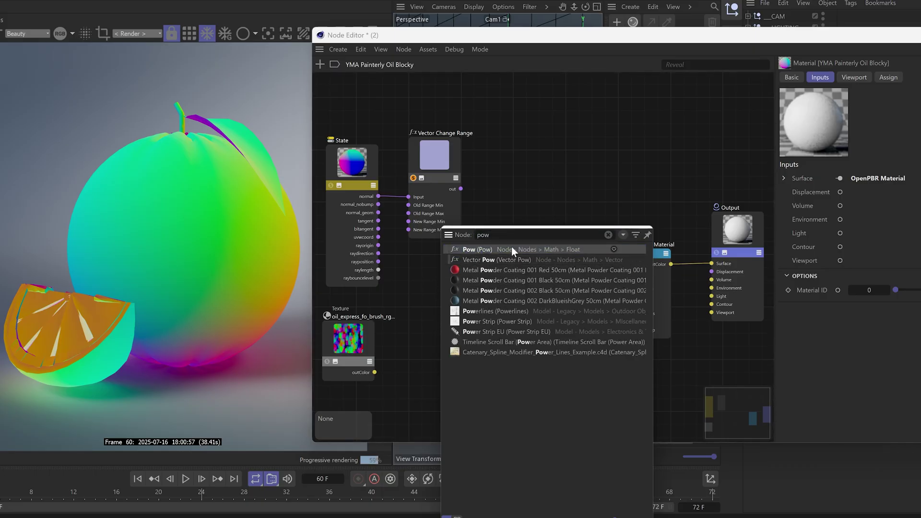
key("Return")
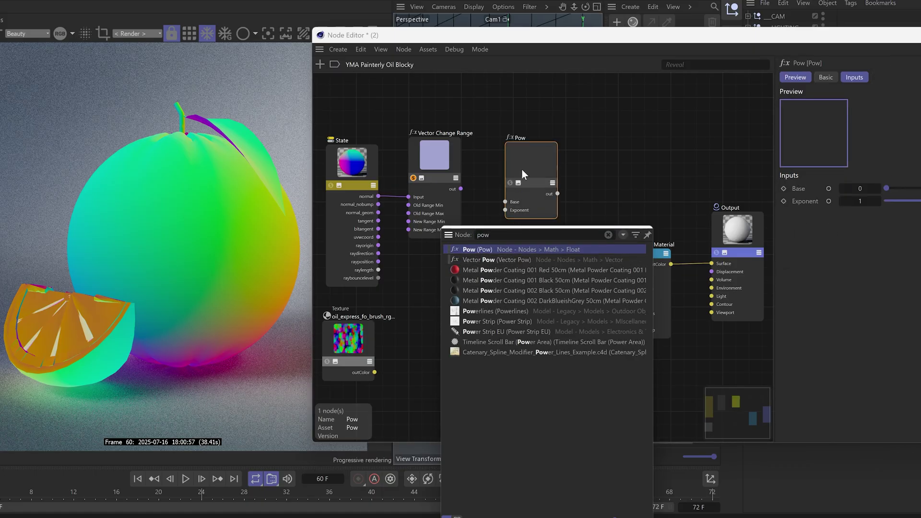
left_click_drag(523, 165, 427, 336)
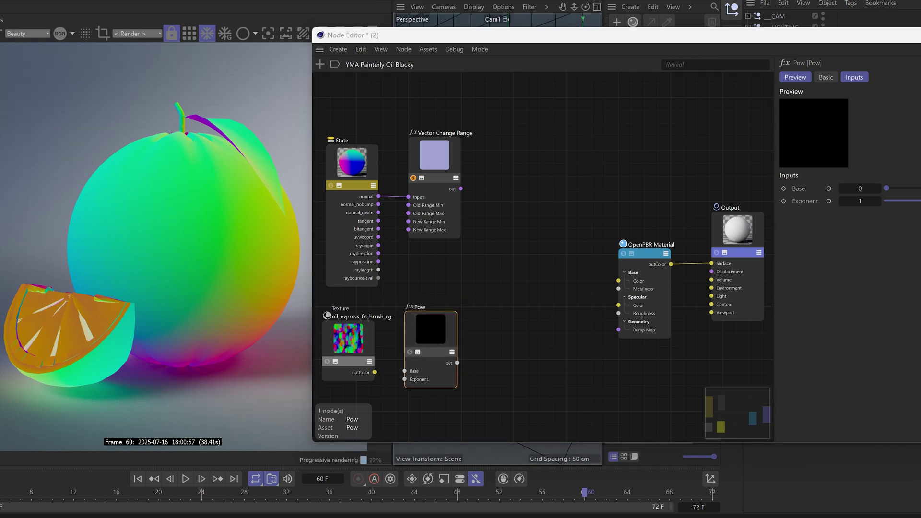
double_click(860, 189)
type("2")
key("Return")
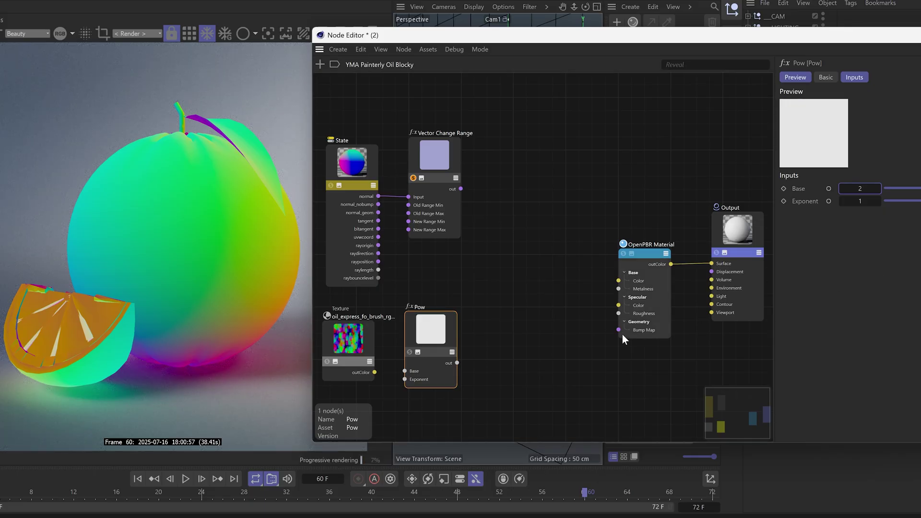
double_click(861, 201)
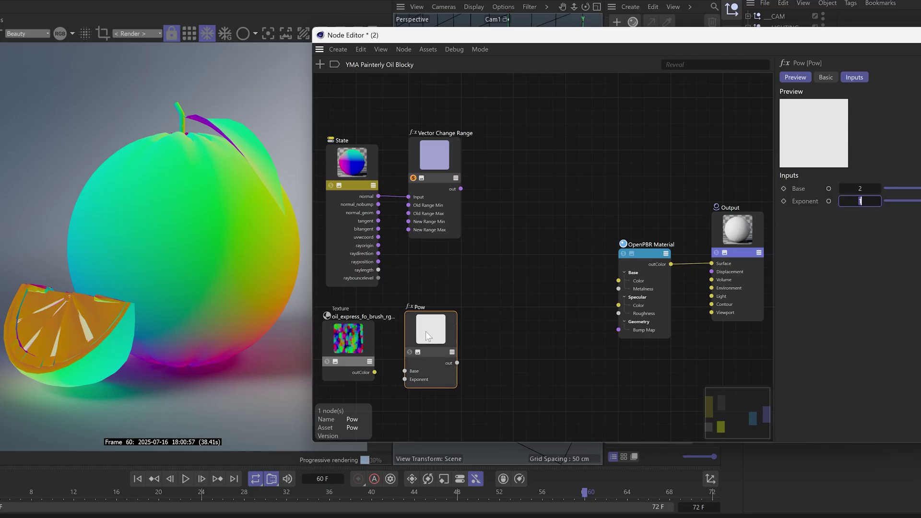
left_click_drag(427, 330, 424, 358)
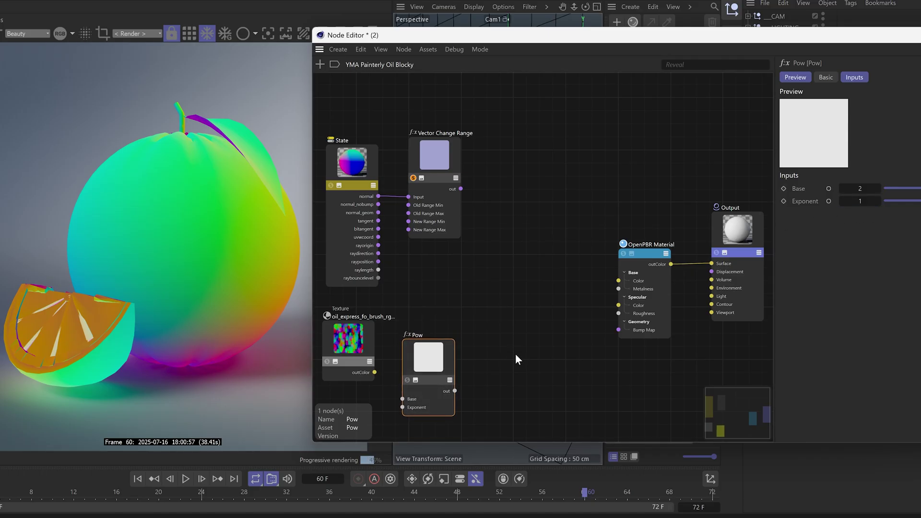
- Add a Vector Pow node right of Pow and connect the Pow output to its Base
double_click(490, 320)
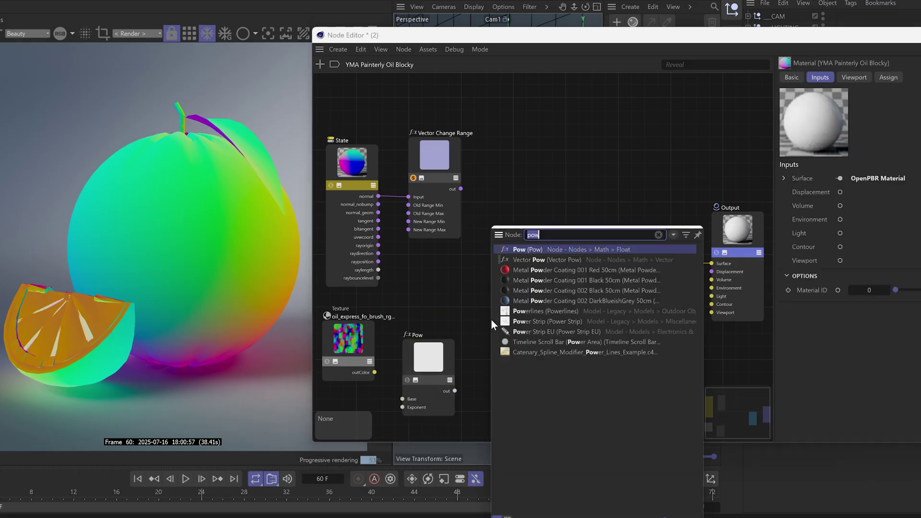
type("vector")
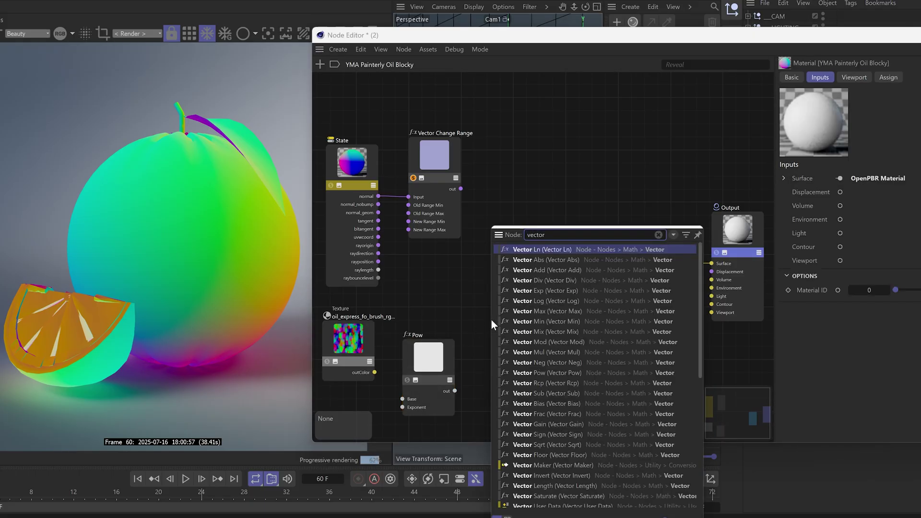
type(" po")
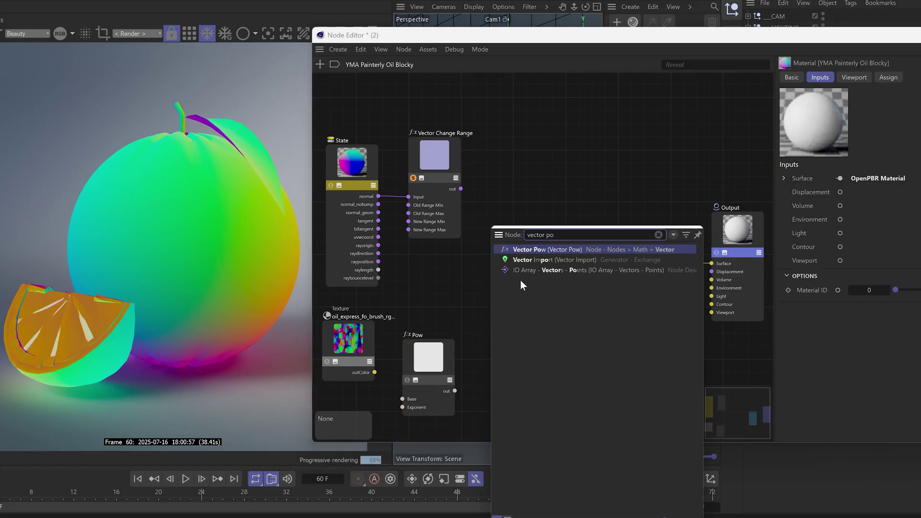
key("Return")
left_click_drag(417, 251, 503, 334)
left_click(432, 356)
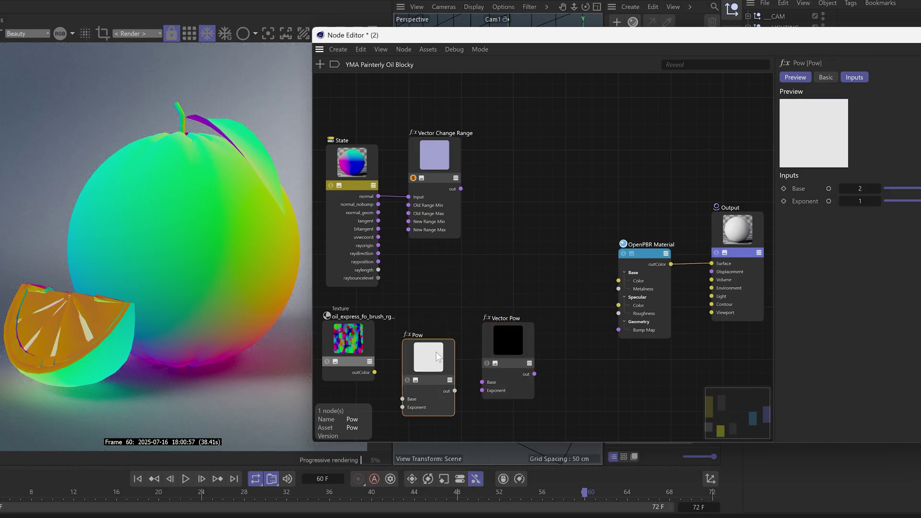
left_click(530, 363)
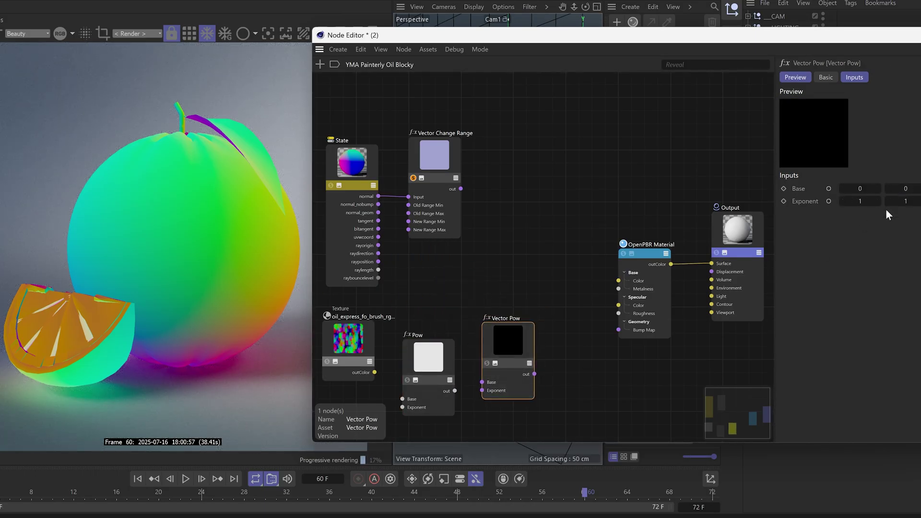
left_click_drag(522, 341, 522, 344)
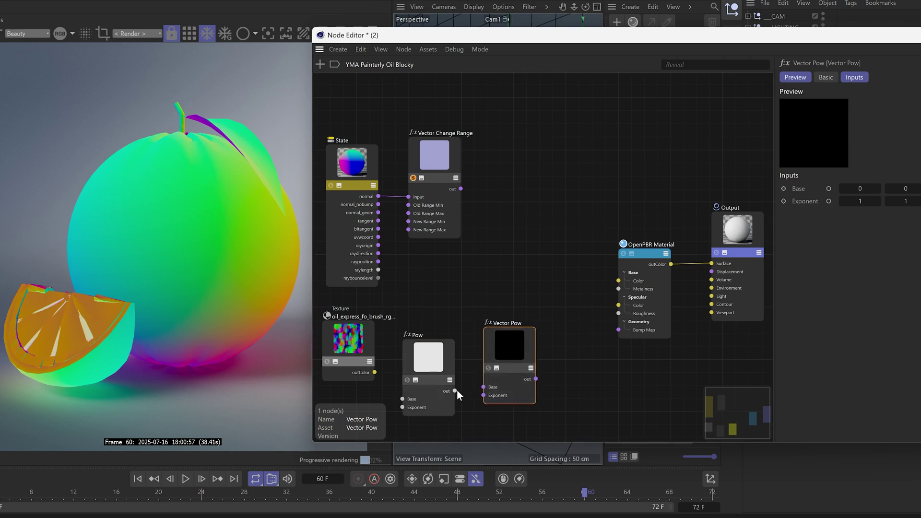
left_click_drag(455, 391, 428, 367)
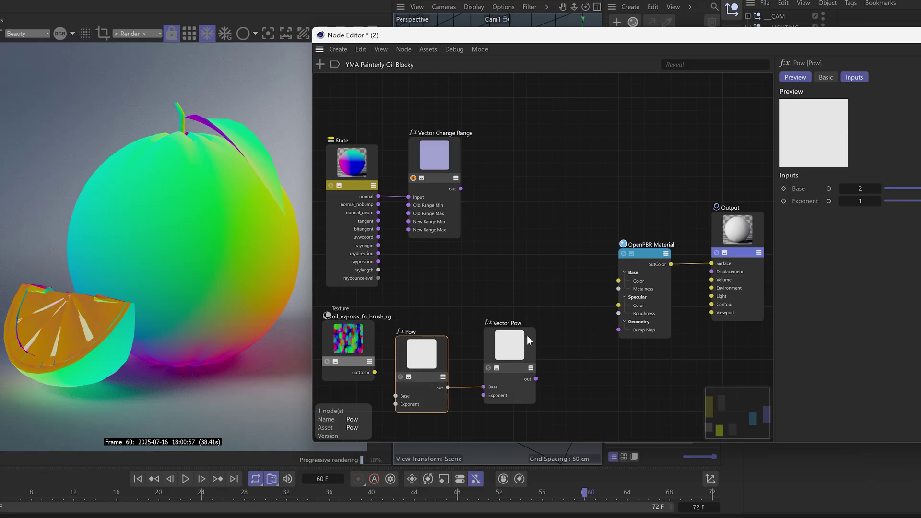
left_click_drag(526, 340, 523, 346)
- Tidy the nodes, wire the texture colour into Vector Pow's Exponent, and solo Vector Pow
left_click_drag(341, 334, 349, 318)
left_click_drag(499, 155, 366, 205)
left_click_drag(358, 172, 361, 119)
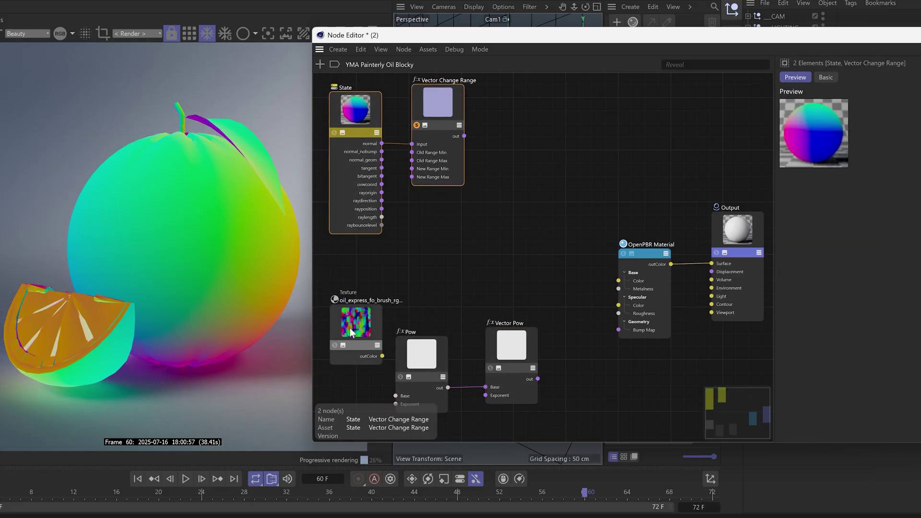
left_click_drag(352, 337, 486, 395)
left_click_drag(418, 368, 412, 381)
left_click(491, 368)
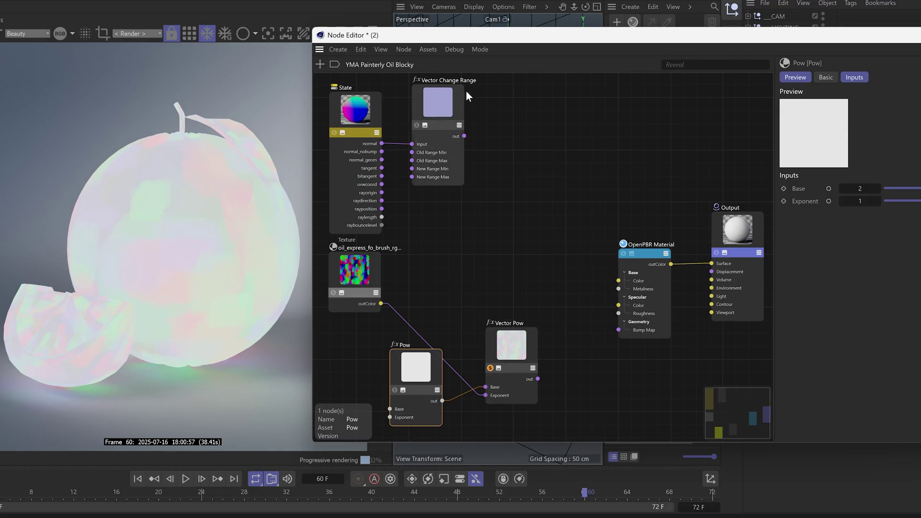
- Add a soloed second Vector Pow: Vector Change Range output as Base, first Vector Pow as Exponent
left_click_drag(595, 126, 445, 337)
left_click(526, 273)
double_click(520, 271)
type("vector po")
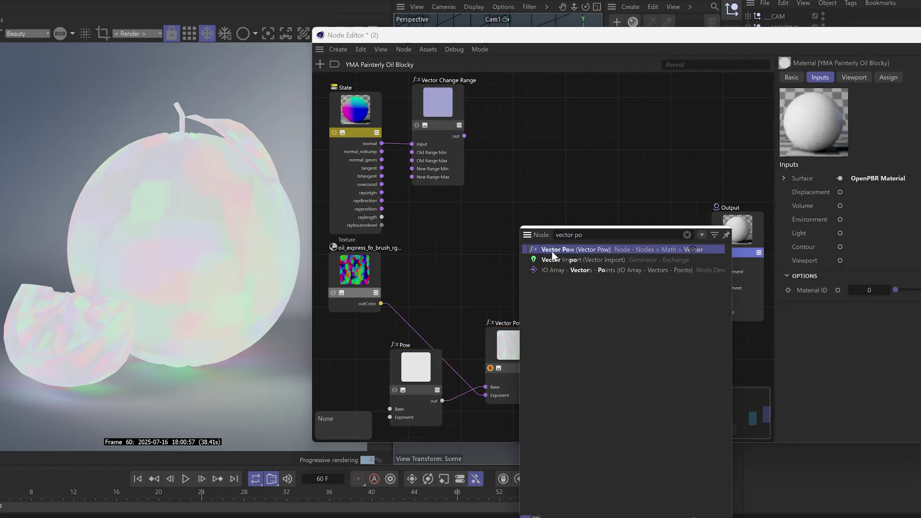
left_click_drag(552, 249, 561, 165)
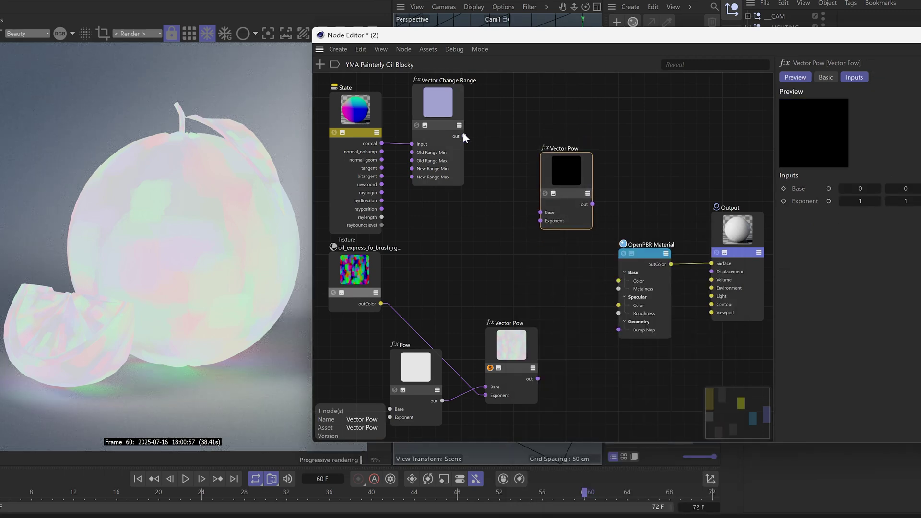
left_click_drag(464, 136, 538, 378)
left_click_drag(493, 335, 476, 328)
left_click(546, 193)
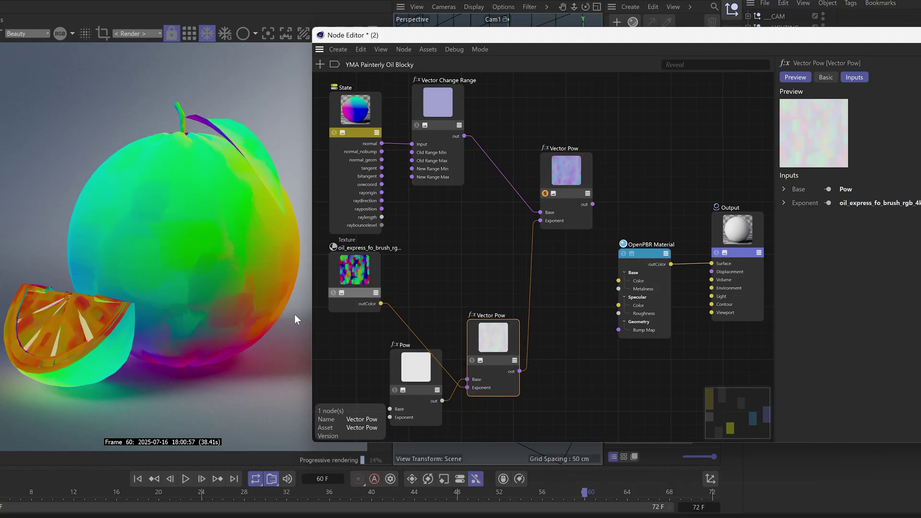
left_click_drag(347, 266, 345, 287)
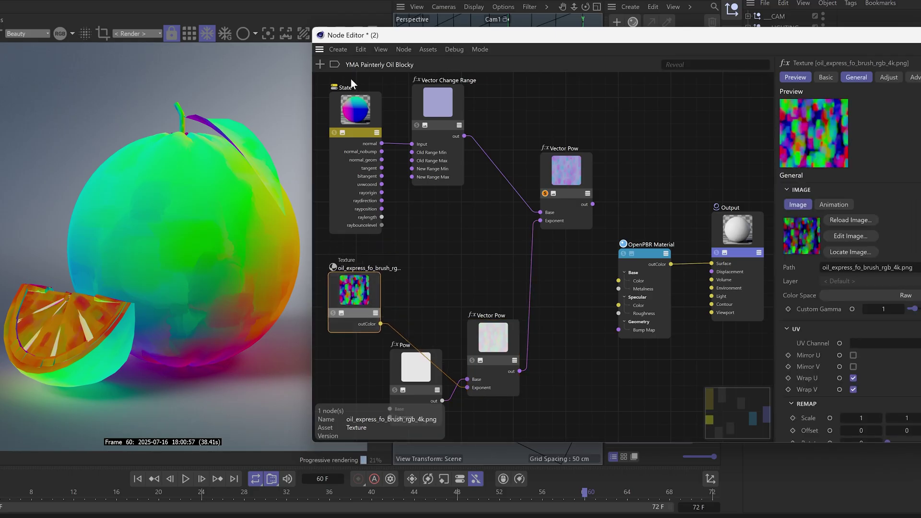
mouse_move(349, 120)
left_mouse_down()
mouse_move(354, 126)
mouse_move(343, 120)
left_mouse_up()
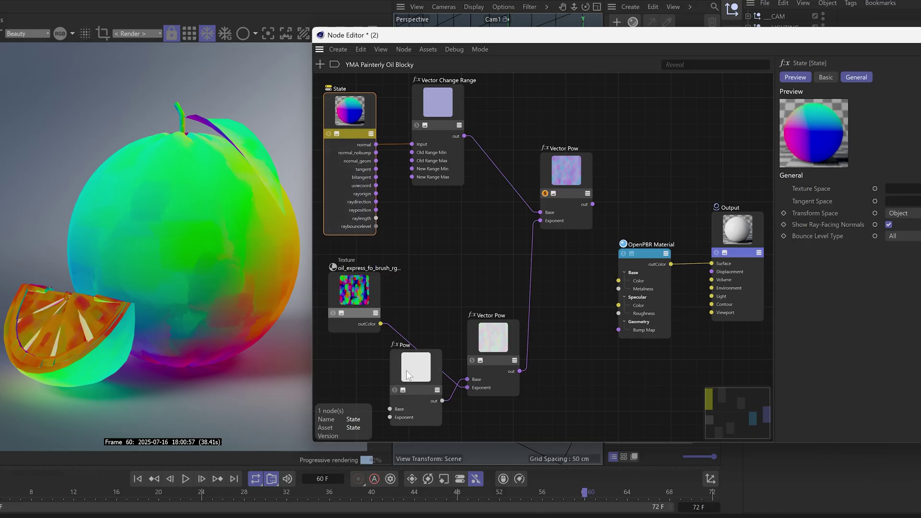
left_click_drag(407, 370, 370, 372)
left_click(862, 202)
type("2")
key("Return")
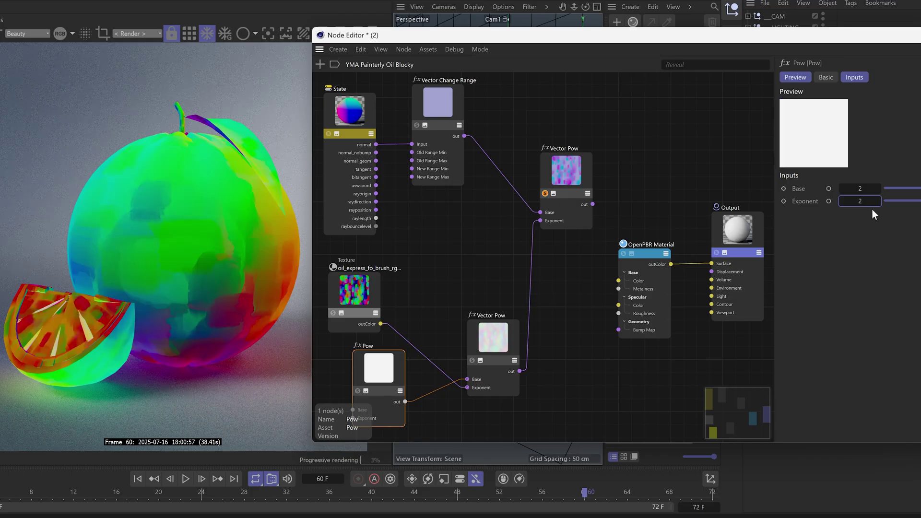
left_click(860, 201)
key("Return")
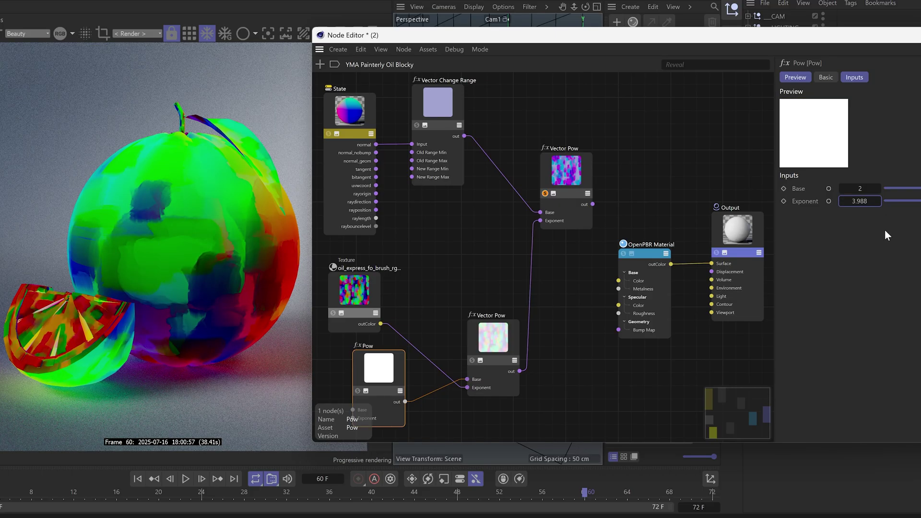
left_click(864, 201)
type("5")
key("Return")
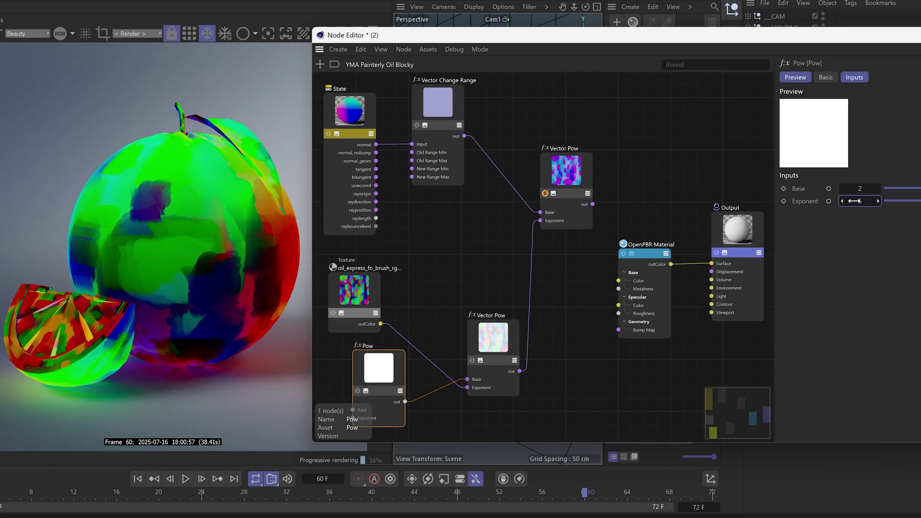
key("Return")
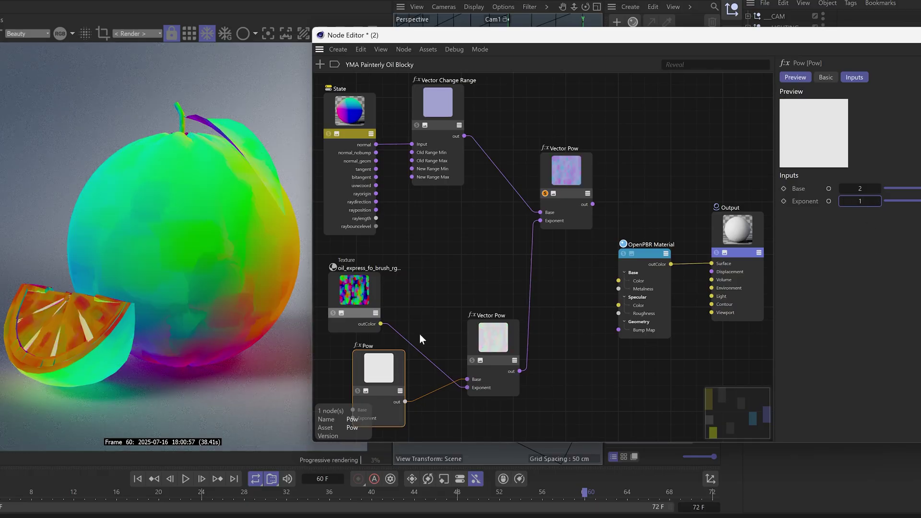
left_click_drag(392, 379, 370, 395)
- Move the OpenPBR Material and Output nodes up and right to clear space beside the upper Vector Pow
left_click(520, 214)
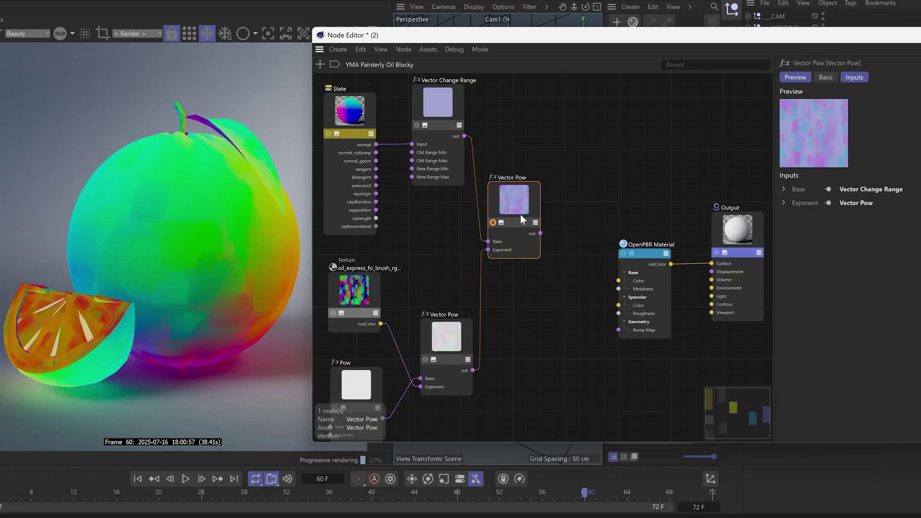
left_click_drag(521, 214, 523, 213)
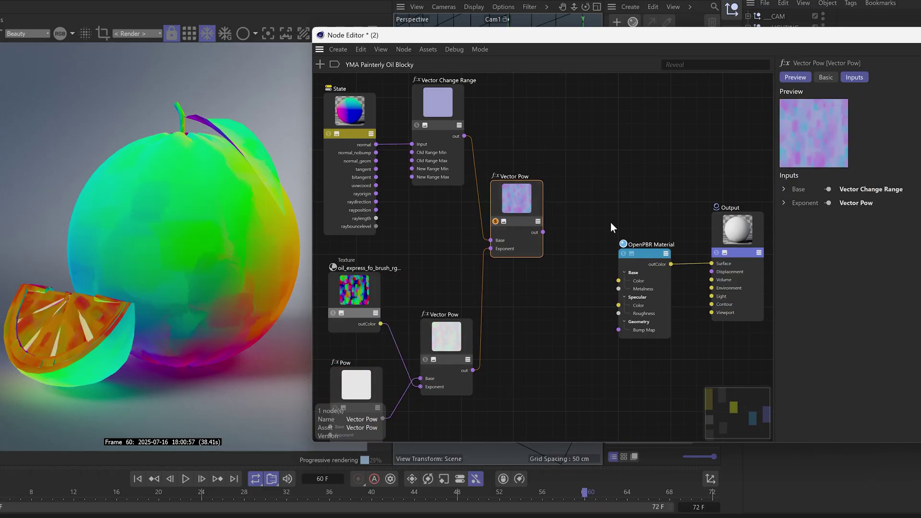
left_click_drag(625, 182, 710, 263)
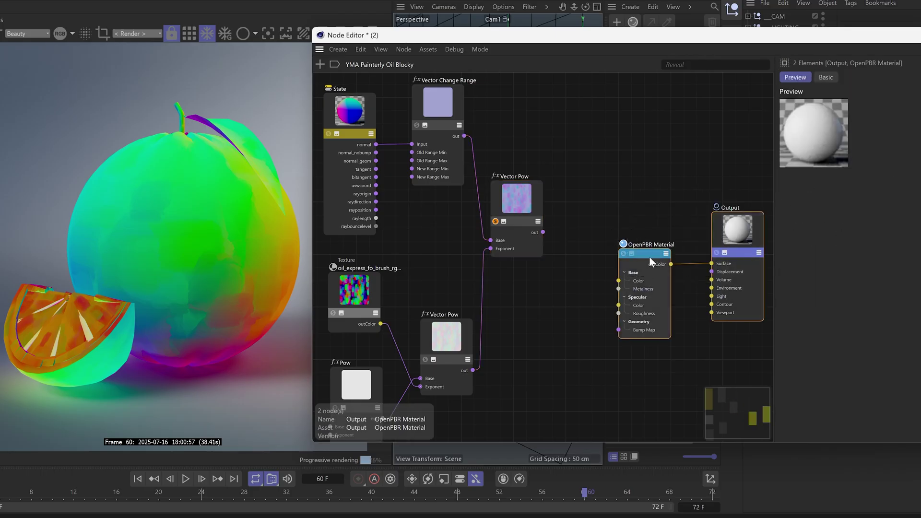
left_click_drag(649, 256, 695, 197)
left_click_drag(522, 200, 520, 200)
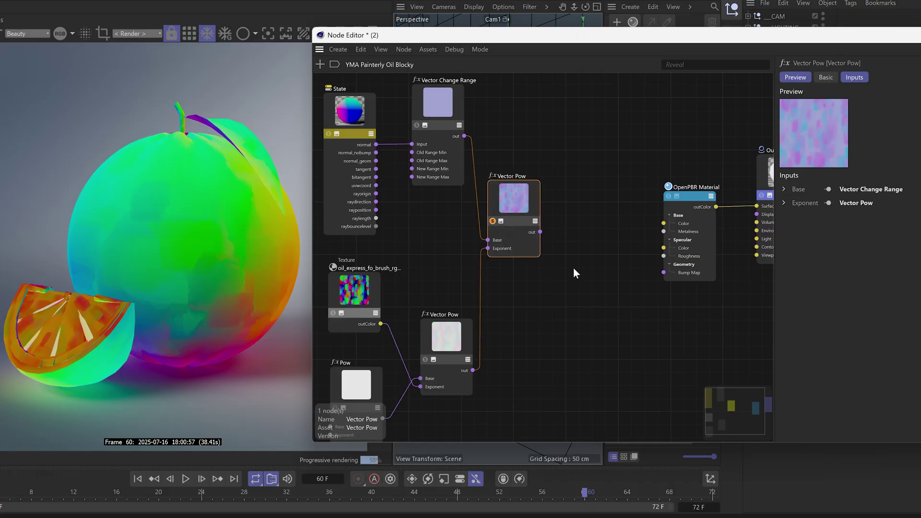
left_click(545, 304)
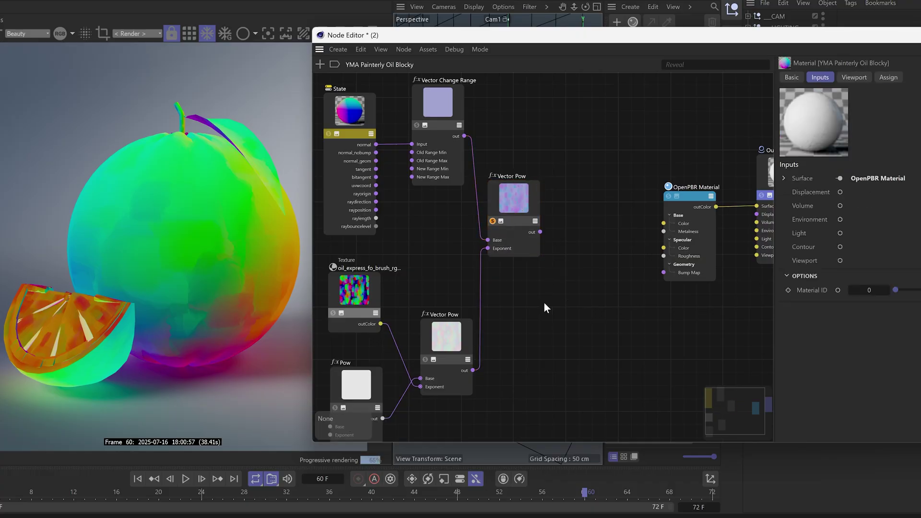
- Add a Vector Change Range node and set its New Range Min to -1
key("shift+c")
type("vec")
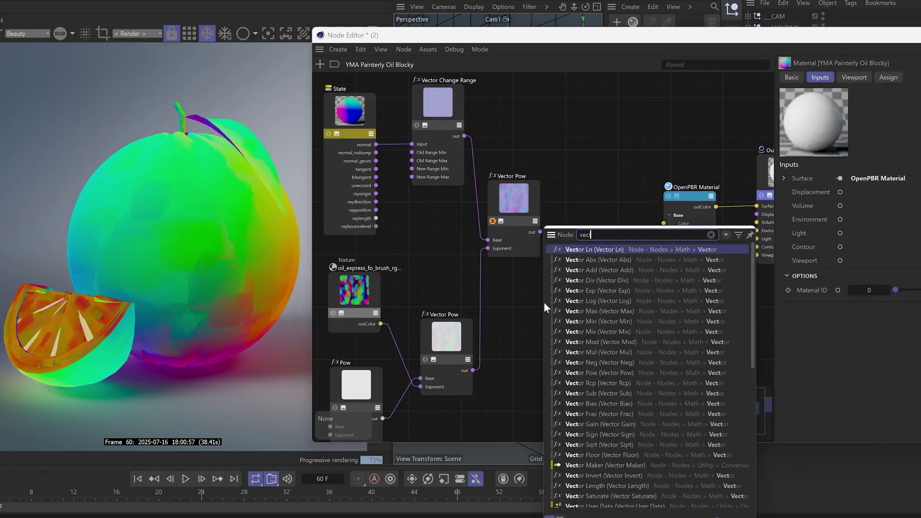
type("tor cha")
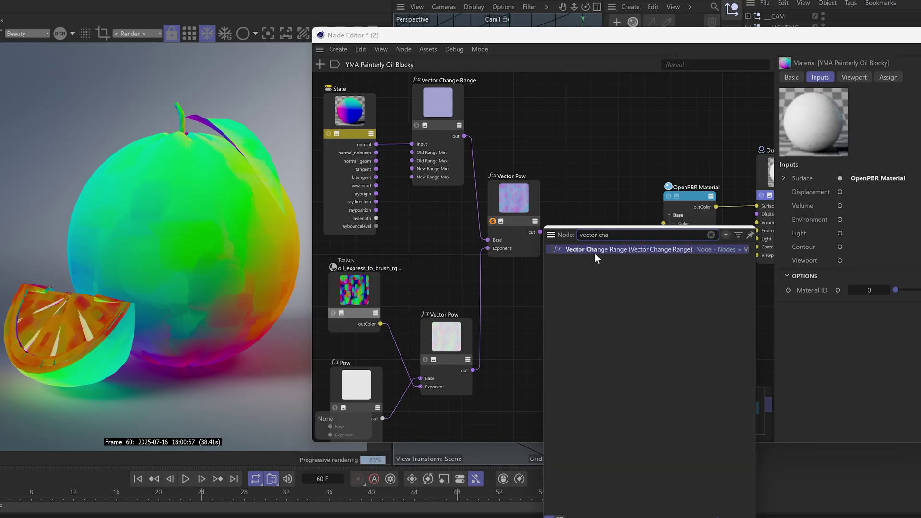
left_click_drag(594, 252, 577, 200)
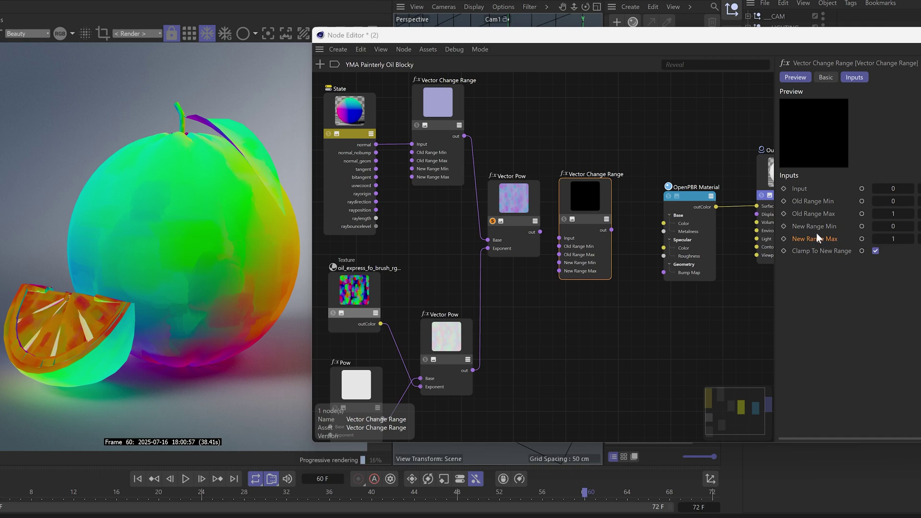
left_click(896, 227)
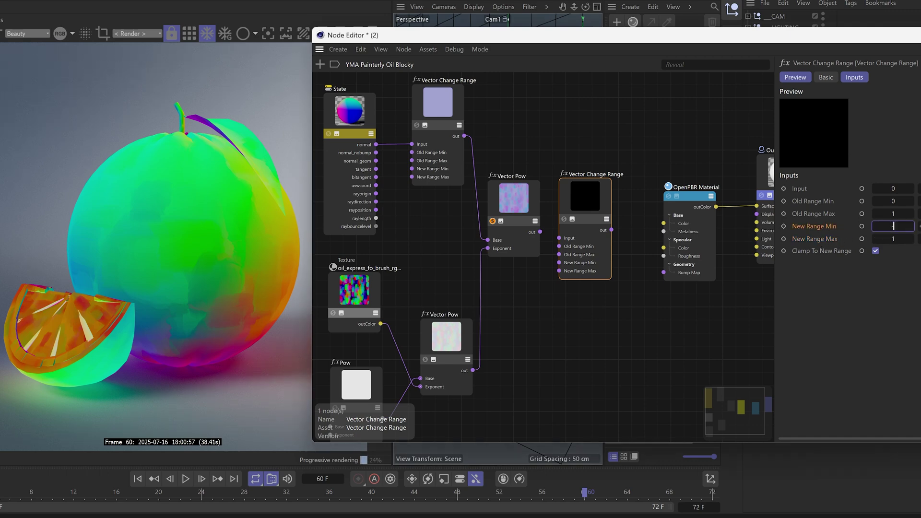
key("Return")
- Wire the upper Vector Pow into the new Vector Change Range and tidy both nodes' positions
left_click_drag(540, 232, 559, 238)
left_click_drag(581, 192, 573, 187)
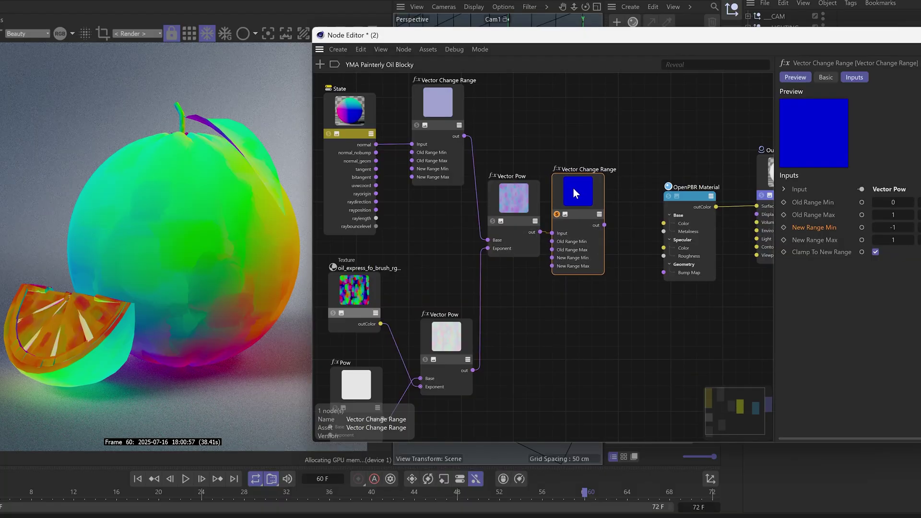
left_click(531, 191)
left_click_drag(513, 192, 507, 190)
- Add a Normalize node beside the new Vector Change Range and feed the range output into it
left_click_drag(572, 188, 563, 189)
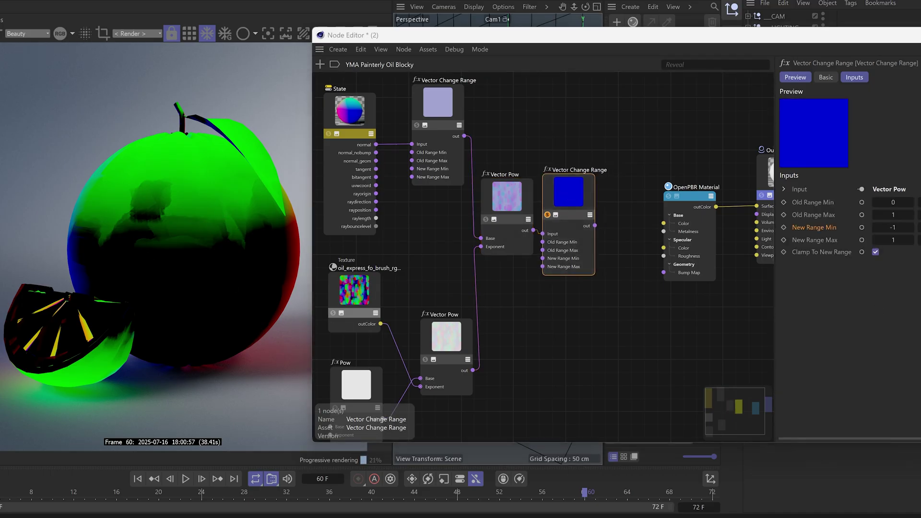
left_click(546, 344)
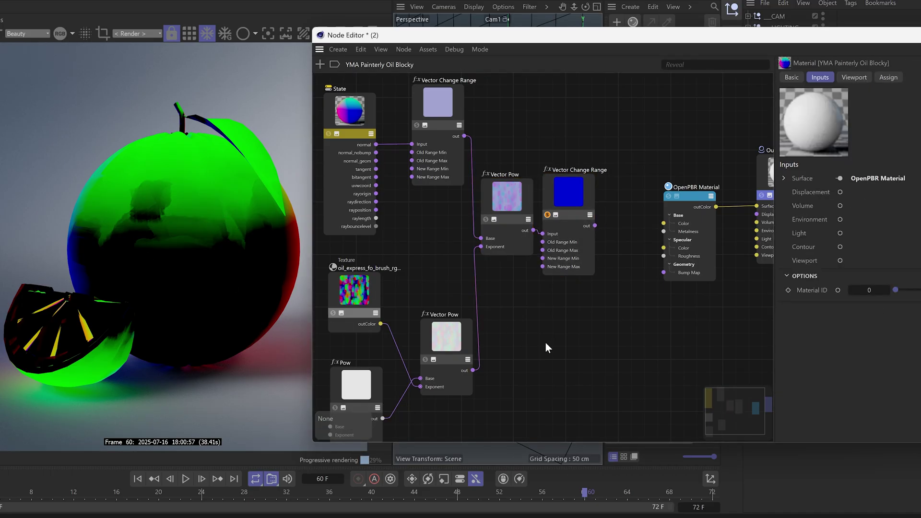
key("shift+c")
type("norma")
key("Return")
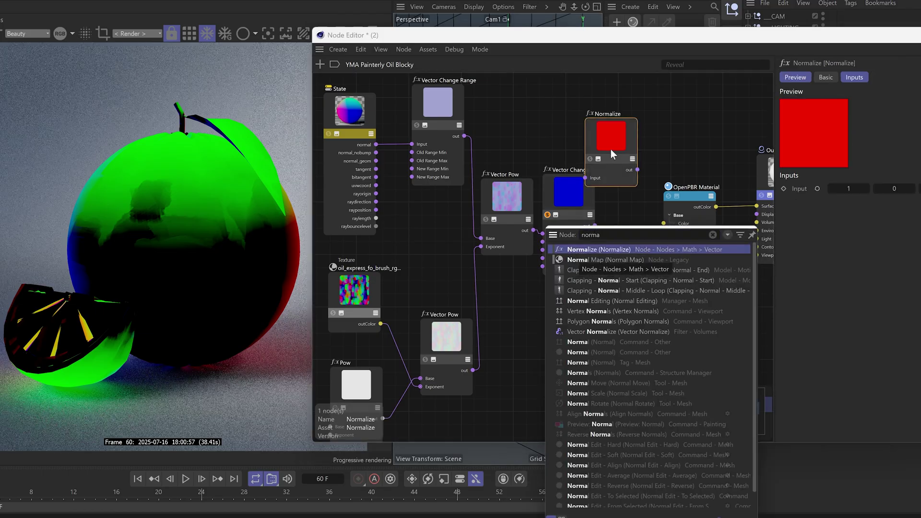
left_click_drag(610, 149, 623, 275)
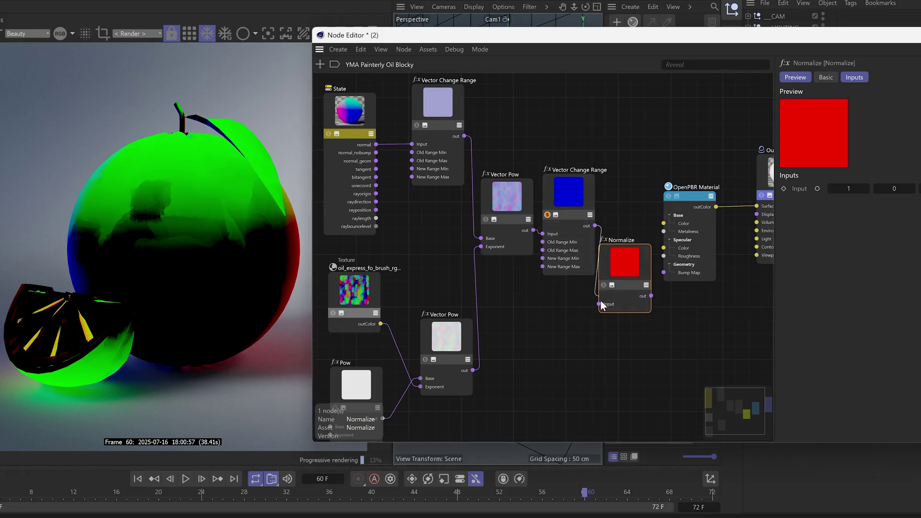
left_click_drag(602, 306, 600, 305)
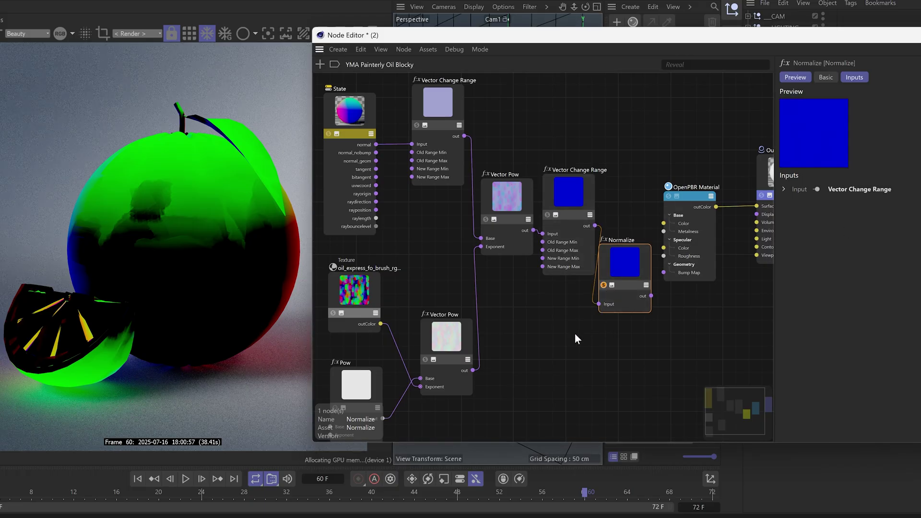
- Zoom out and shift the whole shader node chain to the left
scroll(529, 340, "down", 2)
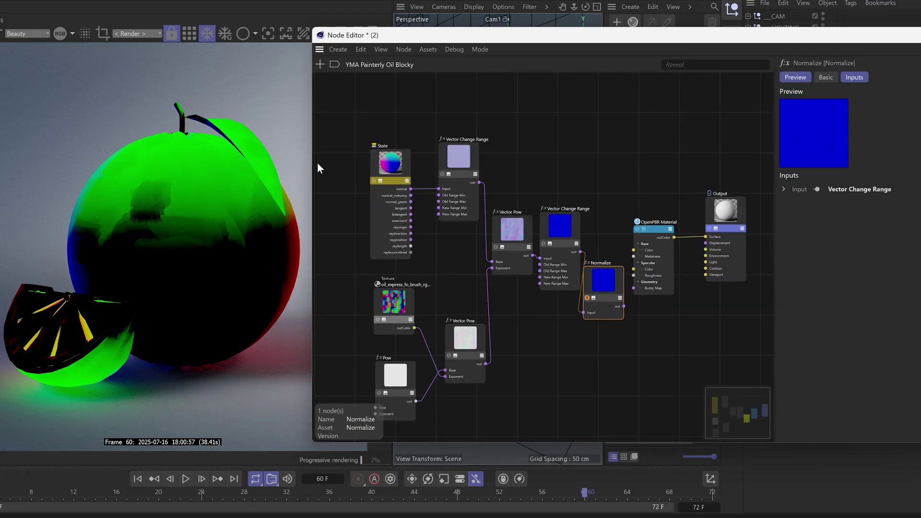
left_click_drag(338, 165, 568, 235)
left_click(581, 235)
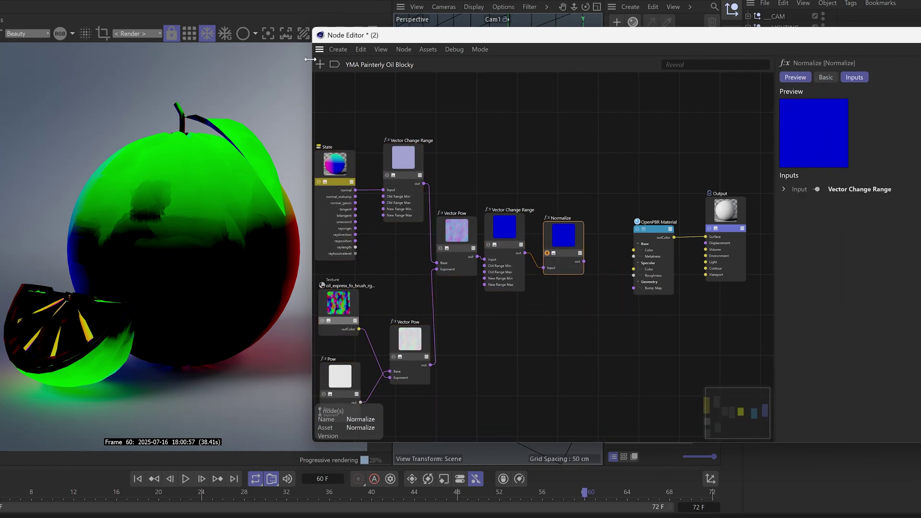
- Add a Bump Map below Normalize, connect Normalize into it, and auto-arrange the graph
left_click(546, 369)
key("shift+c")
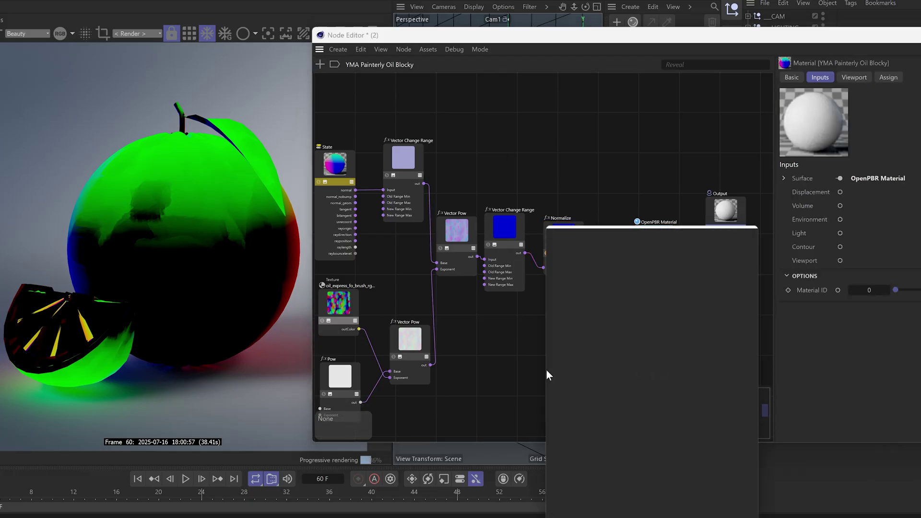
type("bu")
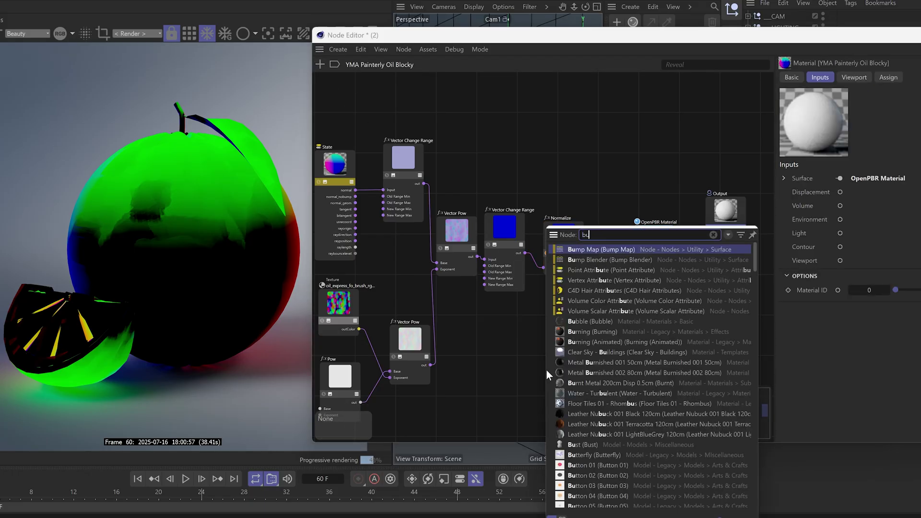
left_click_drag(598, 251, 602, 196)
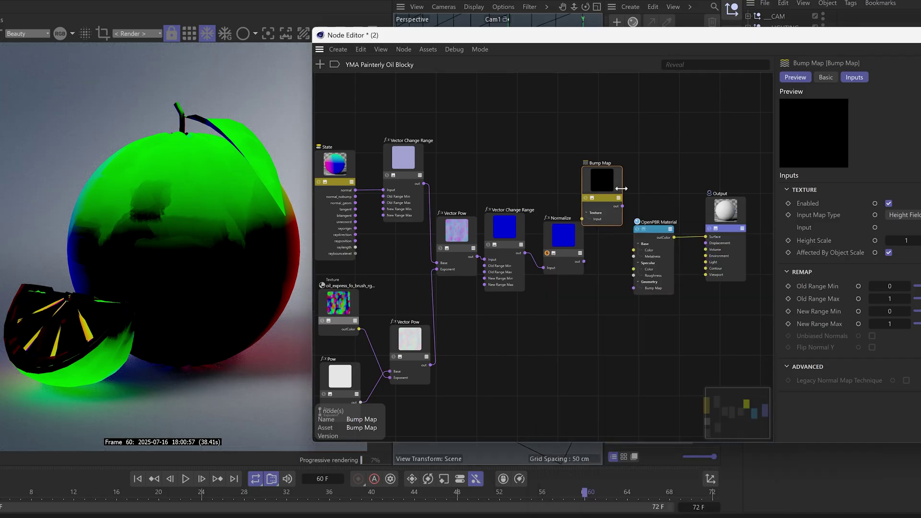
left_click_drag(601, 177, 604, 273)
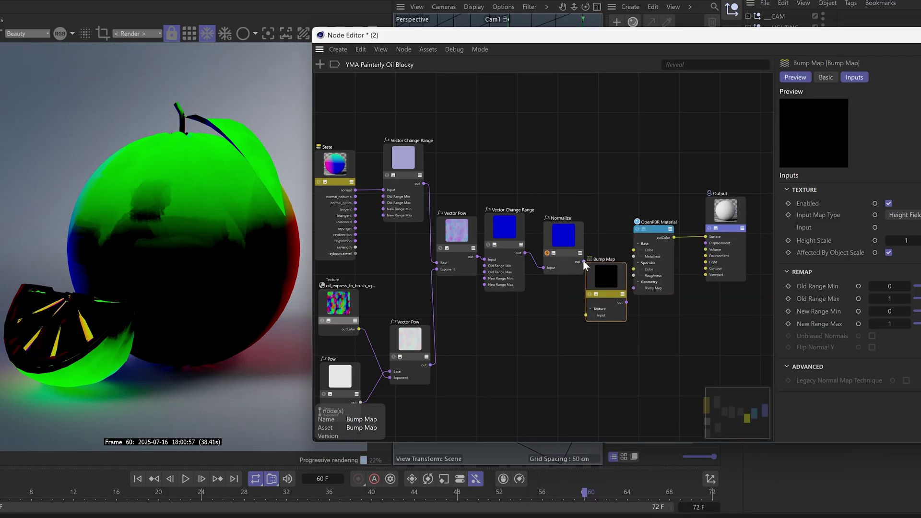
left_click_drag(582, 307, 590, 303)
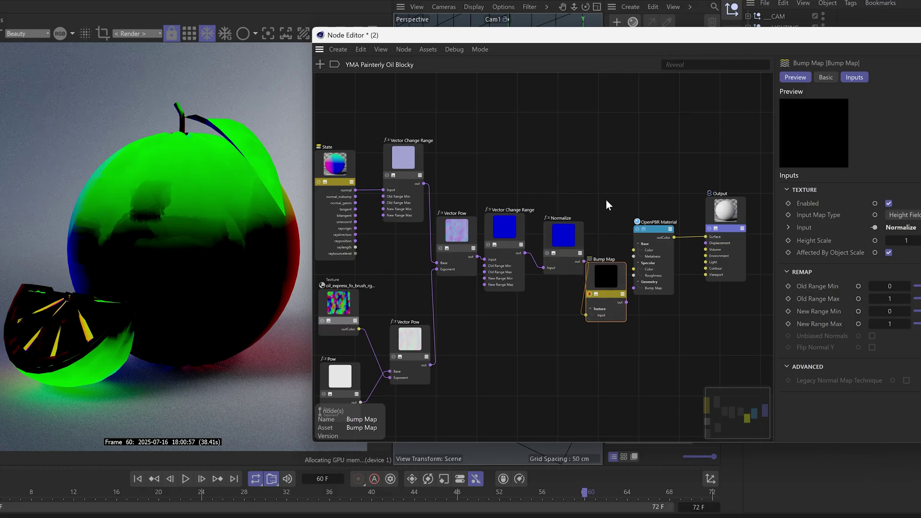
key("shift+l")
- Set the Bump Map's Input Map Type to Object-Space
left_click(905, 216)
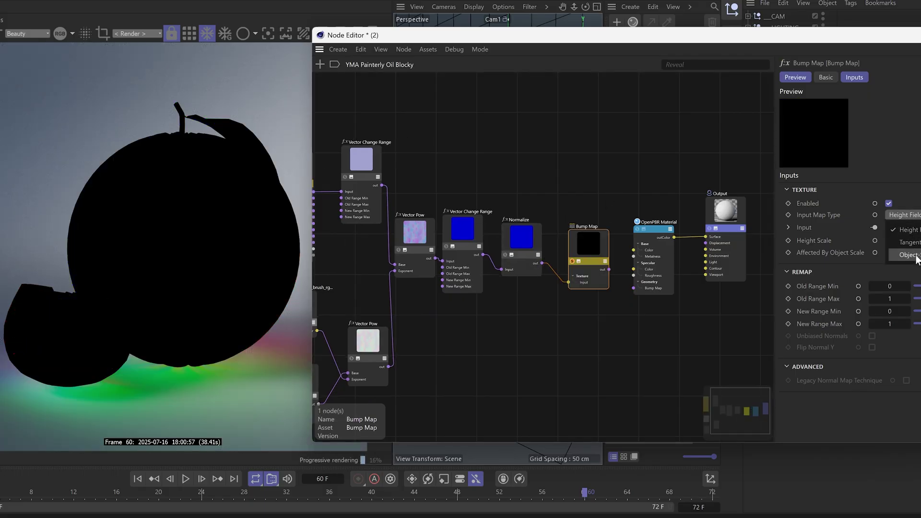
left_click(905, 260)
left_click_drag(761, 387, 721, 412)
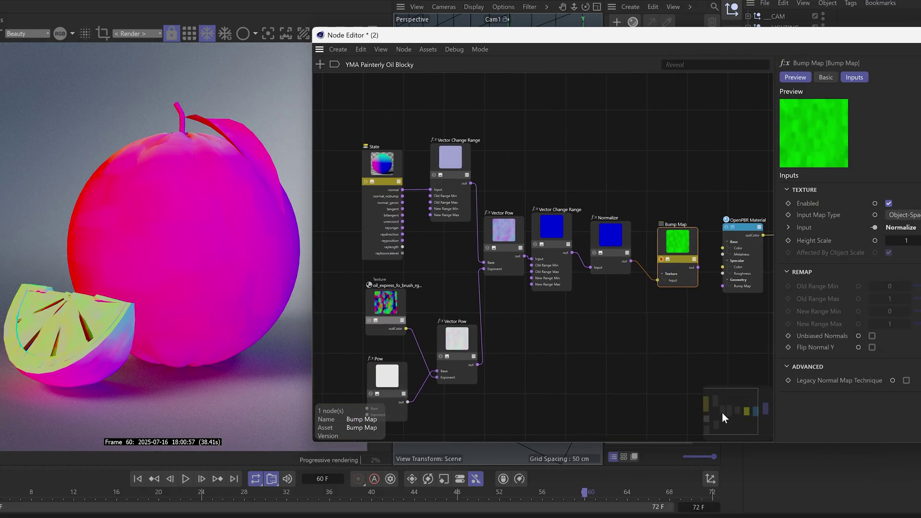
left_click(386, 170)
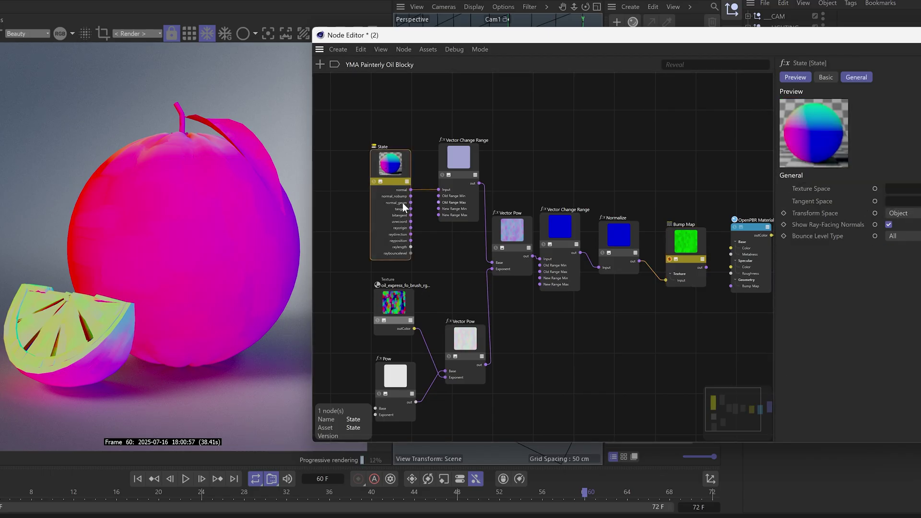
left_click_drag(765, 412, 762, 415)
- Set the lower-left Pow node's Exponent to 3, then raise it to 5
left_click(660, 269)
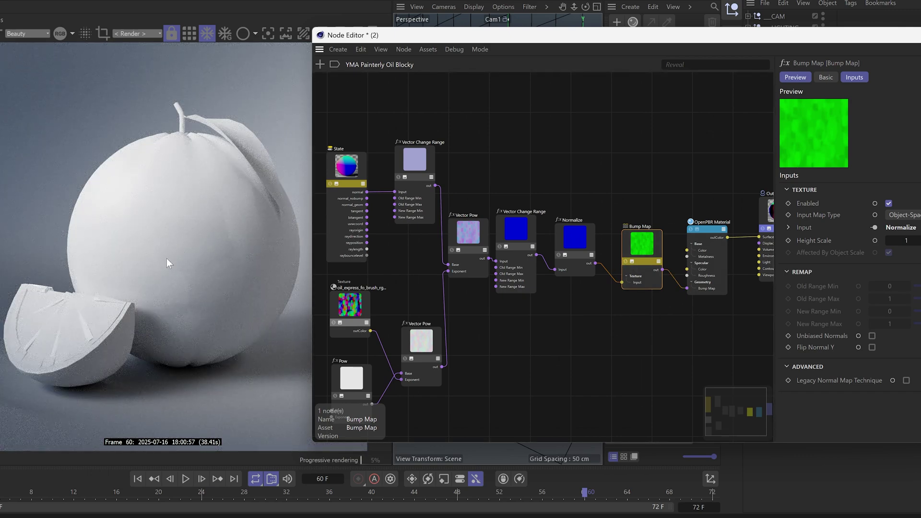
middle_click_drag(690, 421, 437, 344)
left_click_drag(406, 332, 374, 351)
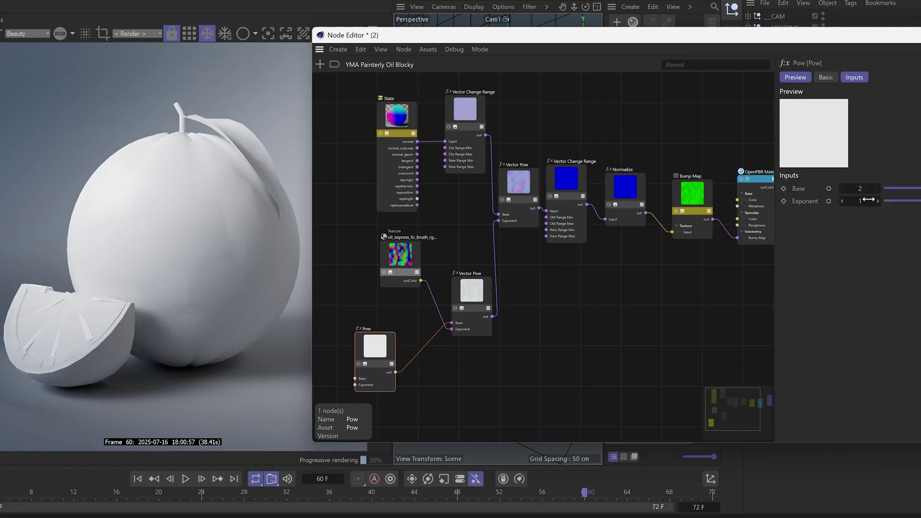
type("3")
key("Return")
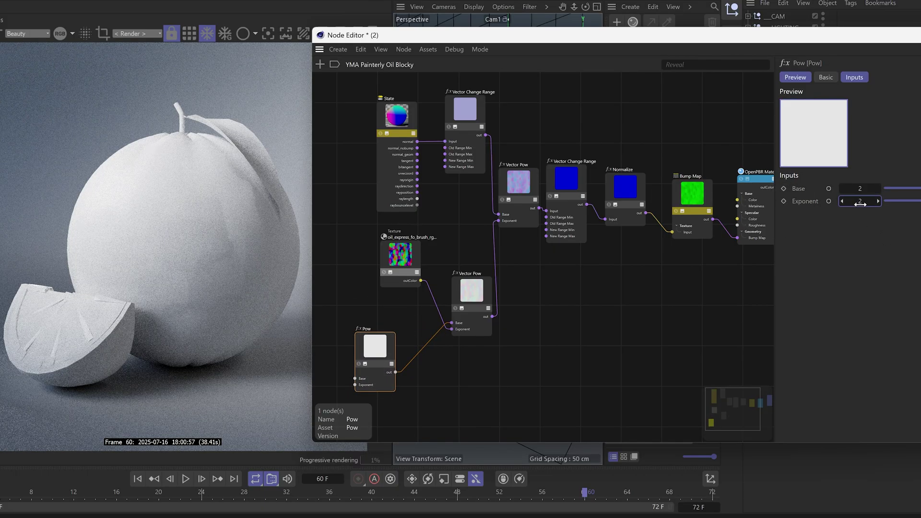
left_click_drag(858, 199, 860, 201)
key("Return")
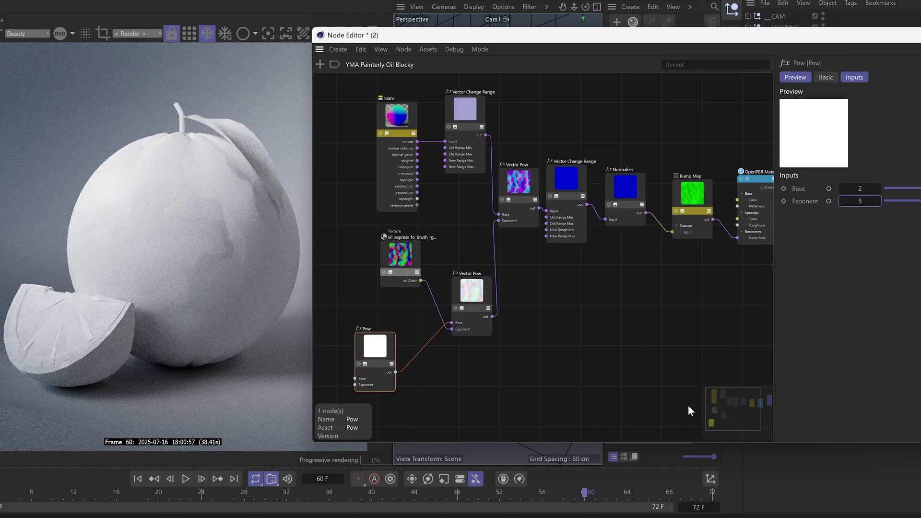
left_click_drag(707, 407, 745, 398)
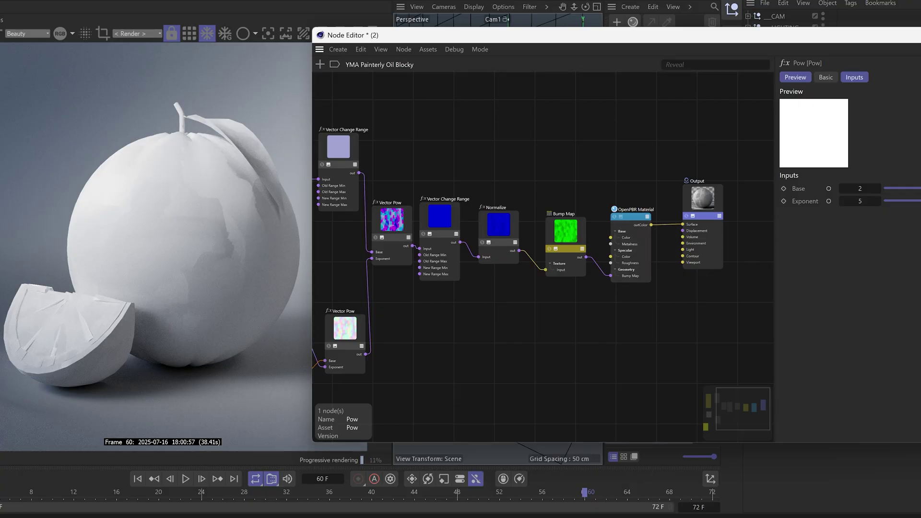
- Pick a saturated yellow-orange for the OpenPBR Material's Base Color
left_click(565, 230)
left_click(643, 220)
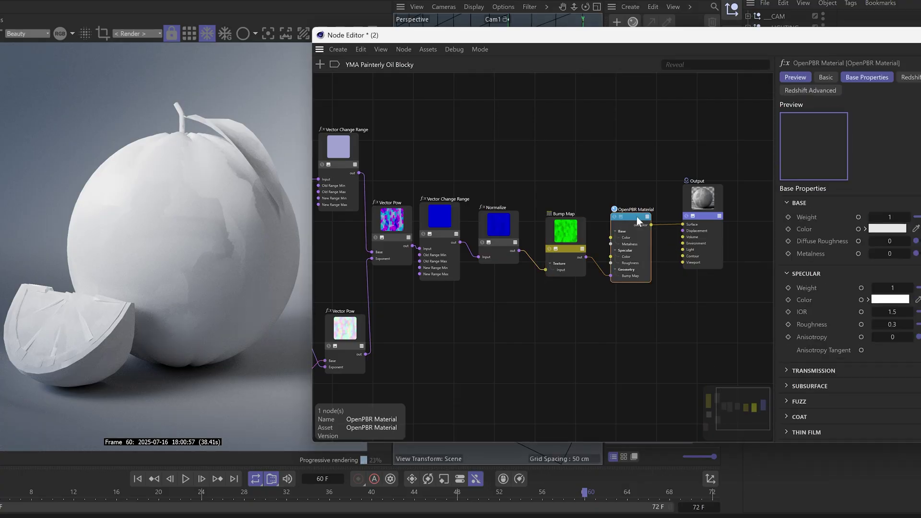
left_click(892, 229)
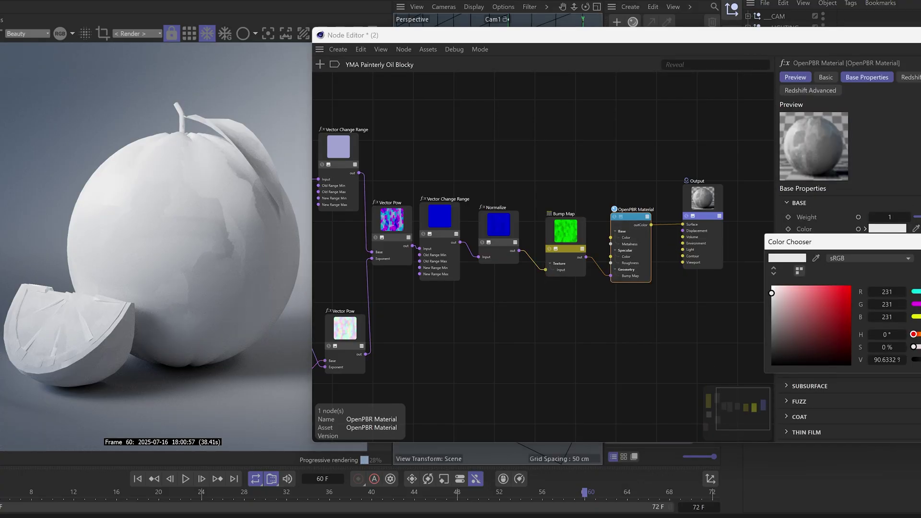
left_click(829, 292)
left_click_drag(914, 334, 919, 335)
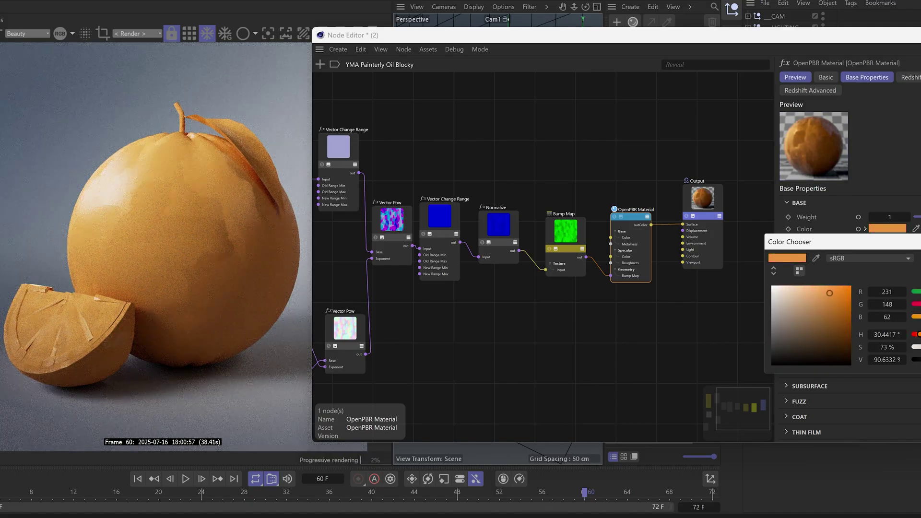
left_click(842, 293)
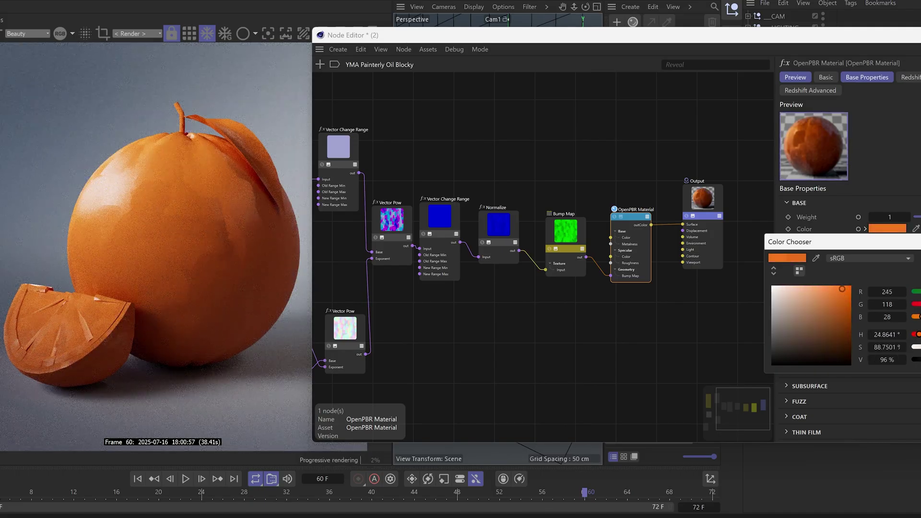
left_click(842, 294)
left_click_drag(915, 335, 919, 334)
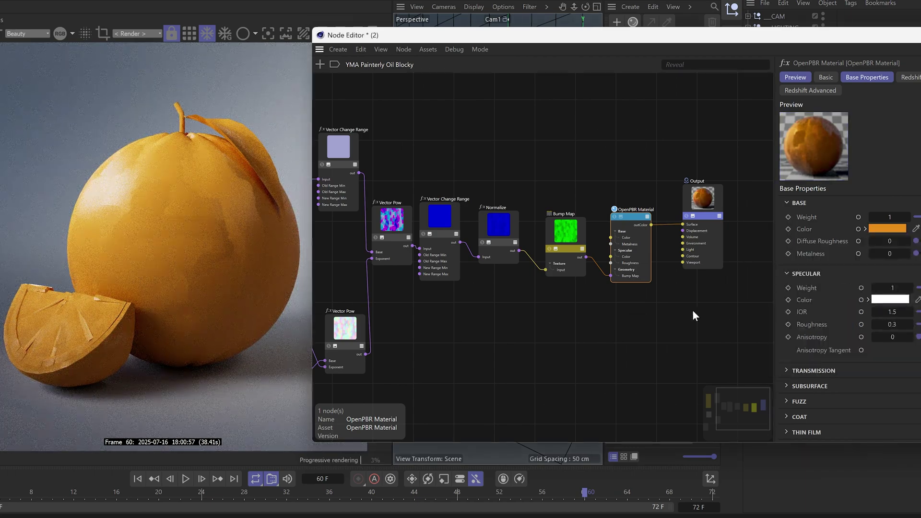
- Tick Unbiased Normals on the Bump Map node
left_click(573, 233)
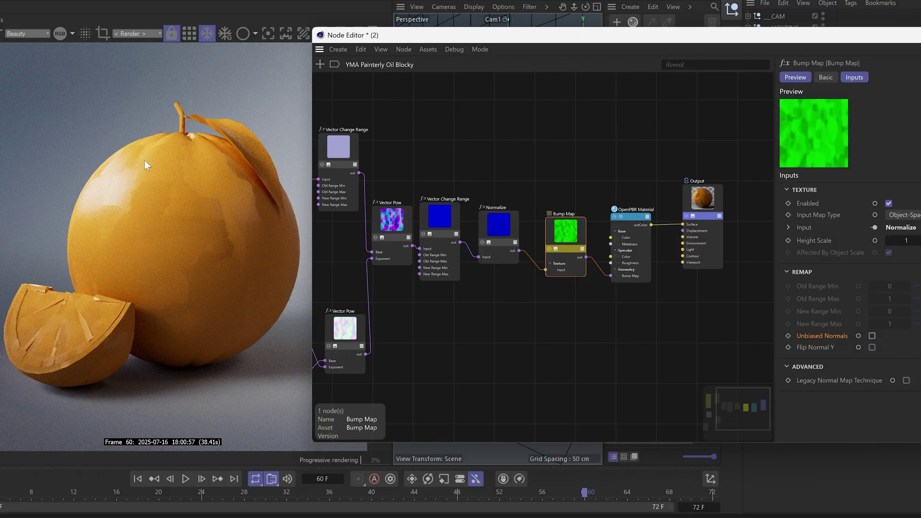
left_click(872, 337)
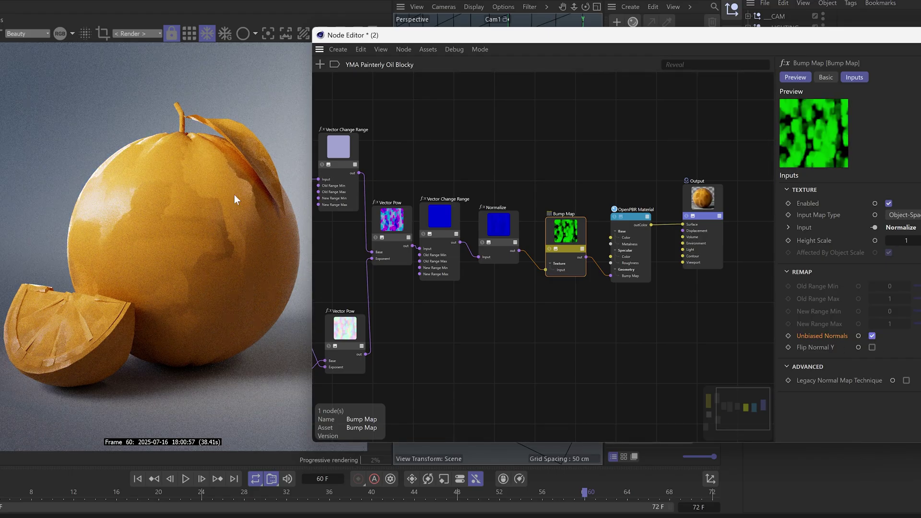
scroll(736, 397, "down", 3)
scroll(323, 346, "up", 3)
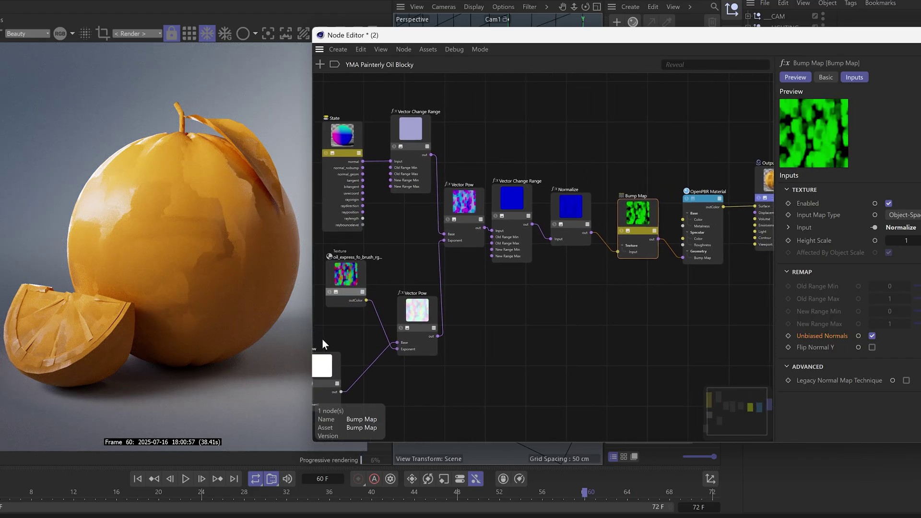
- Try Pow Exponent values 0 and 2, then settle back on 5
left_click_drag(325, 371, 352, 357)
type("0")
key("Return")
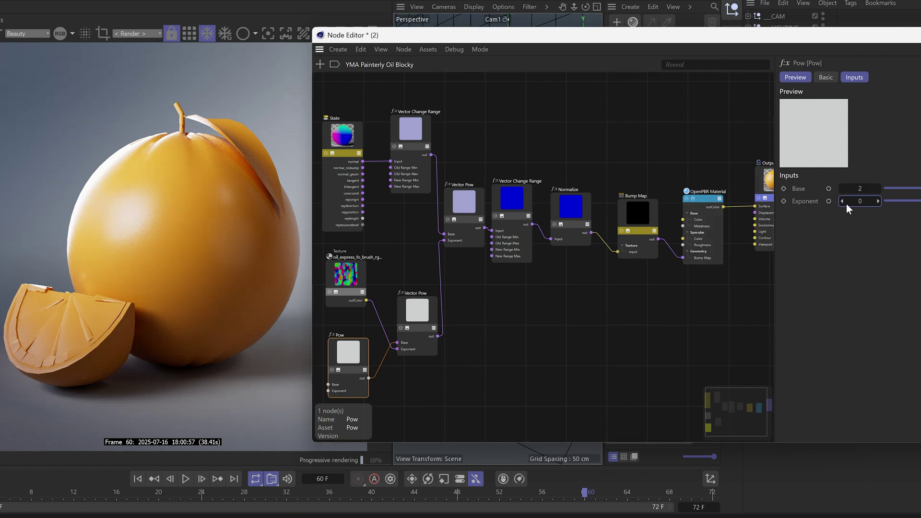
type("2")
key("Return")
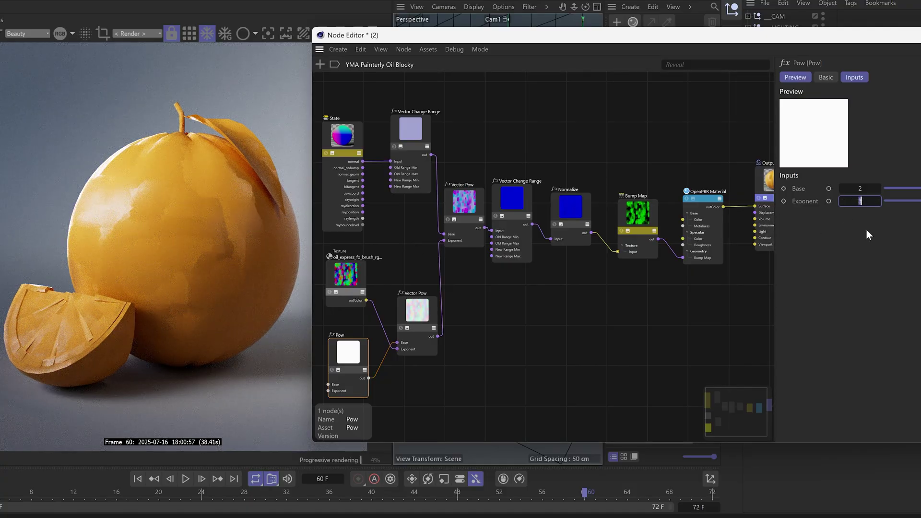
key("BackSpace")
type("5")
key("Return")
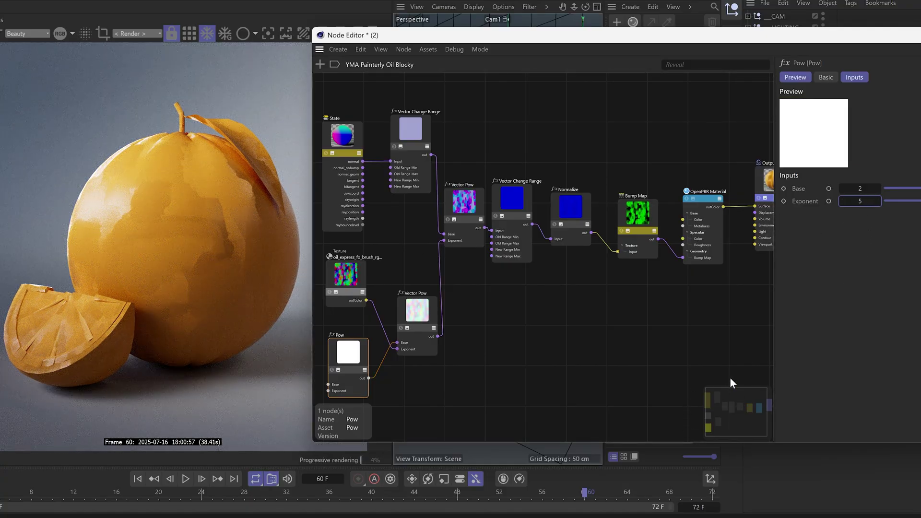
- Toggle the Bump Map's link to the material to compare renders, then recentre the graph
left_click_drag(675, 255, 673, 284)
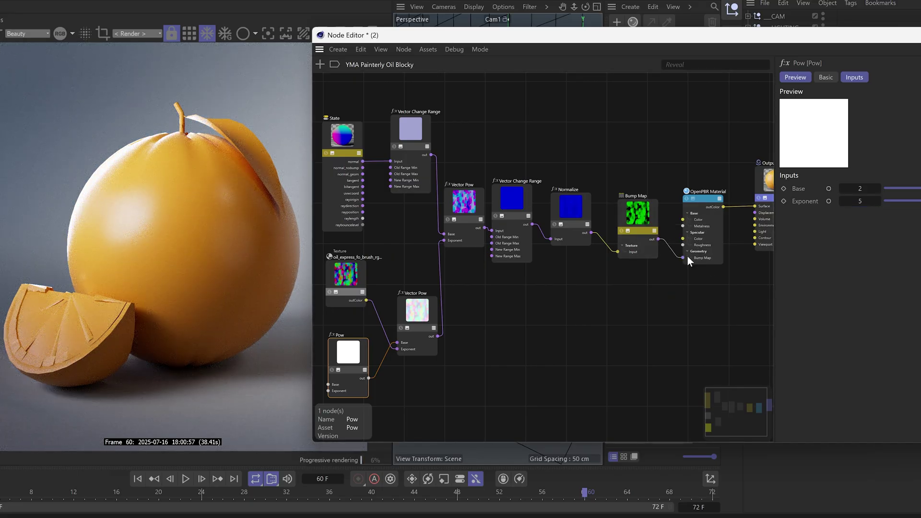
scroll(748, 399, "up", 2)
scroll(738, 407, "down", 2)
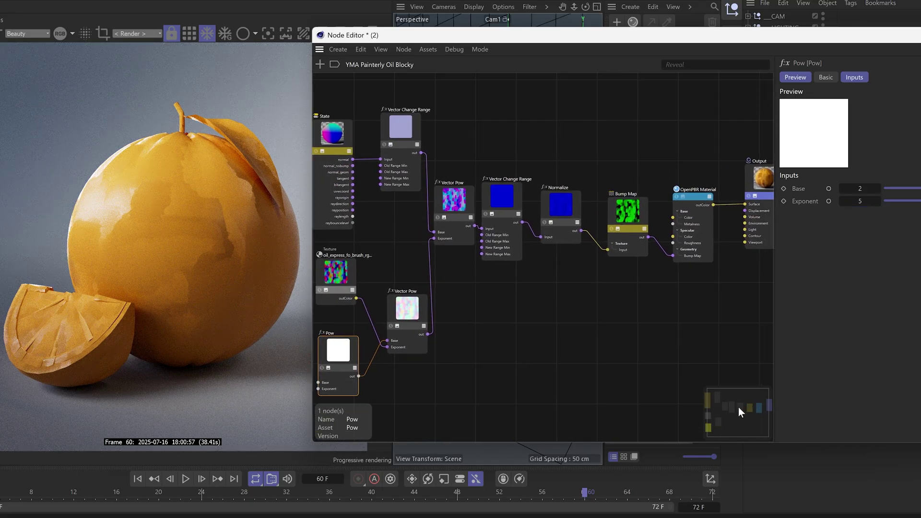
left_click_drag(738, 407, 734, 405)
left_click(739, 398)
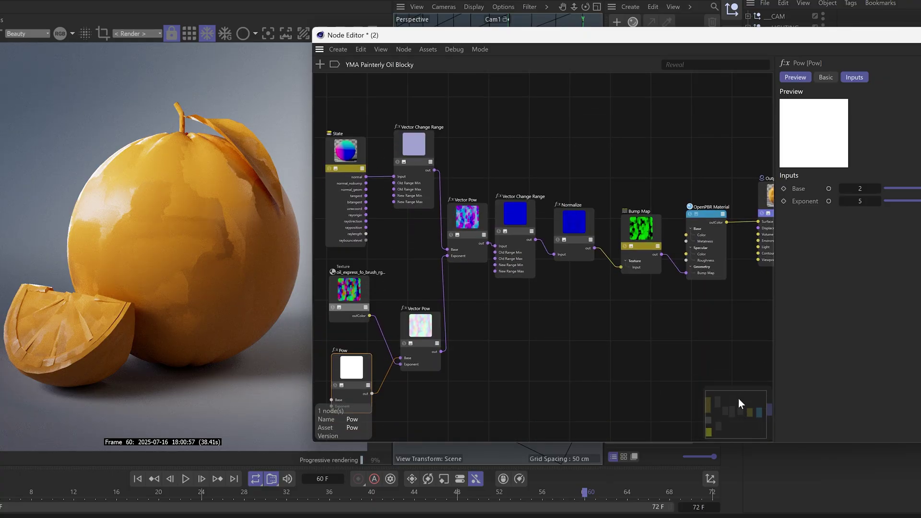
- Collapse the preview thumbnails on the Vector Pow, Vector Change Range and Normalize nodes
left_click(458, 231)
left_click(505, 227)
left_click(565, 235)
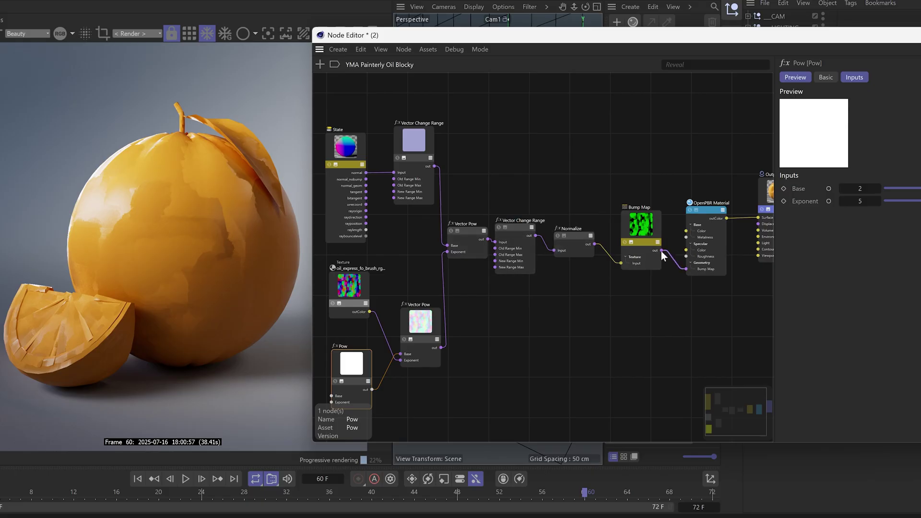
left_click(405, 158)
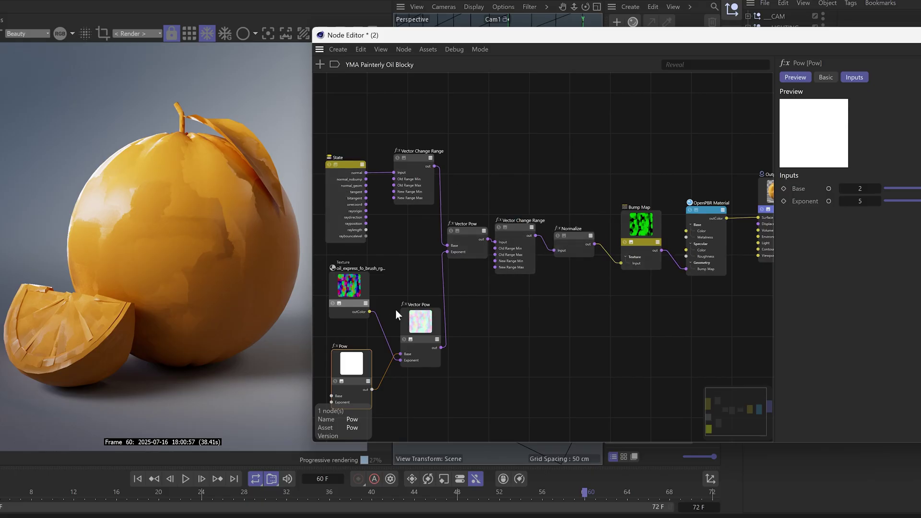
left_click(411, 340)
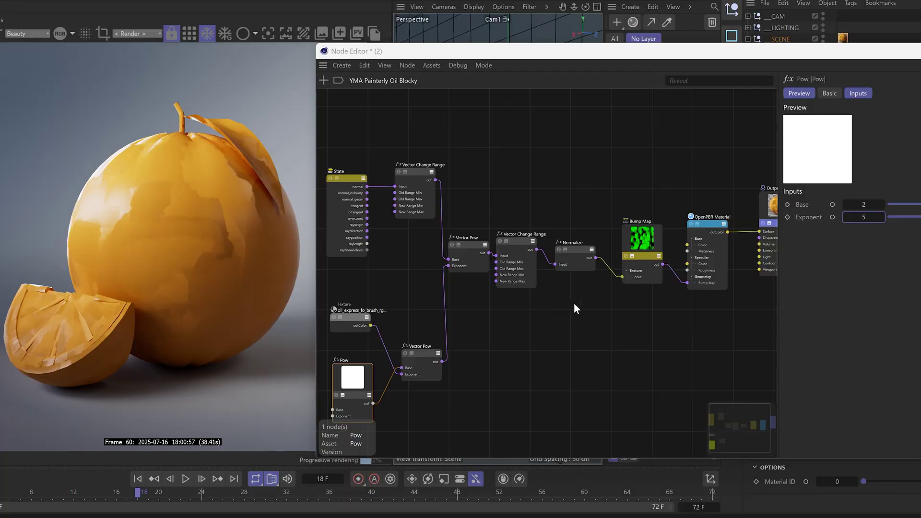
left_click(342, 181)
left_click(330, 178)
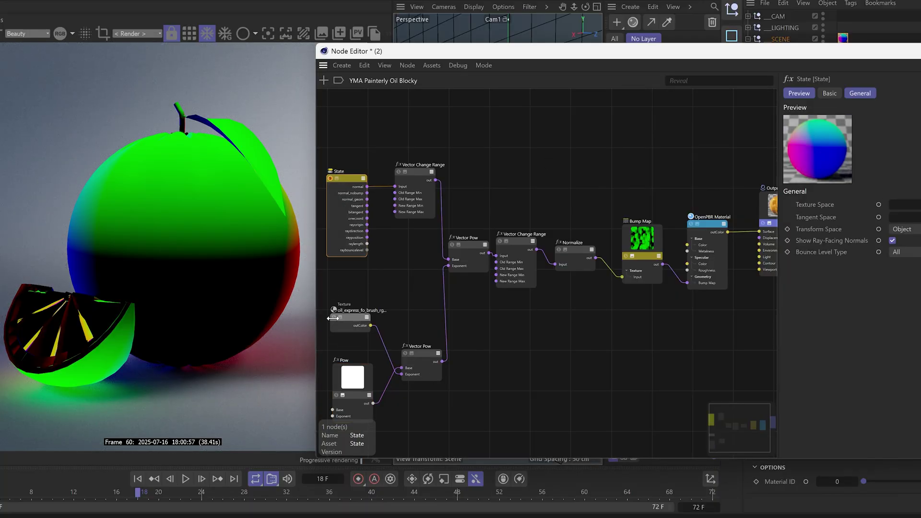
left_click(334, 317)
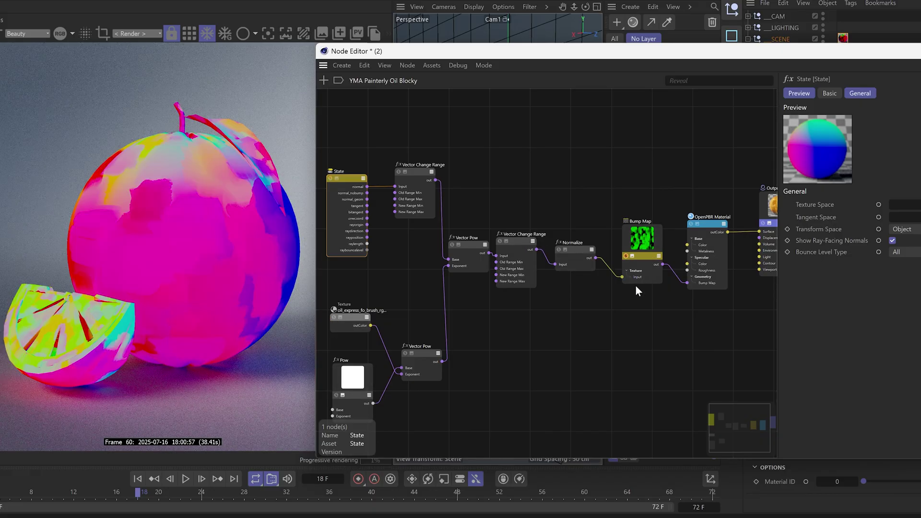
left_click(642, 250)
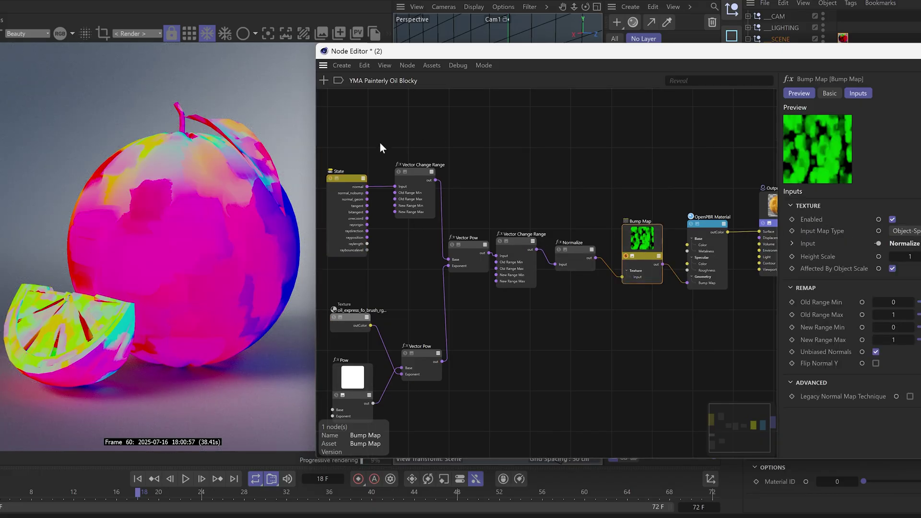